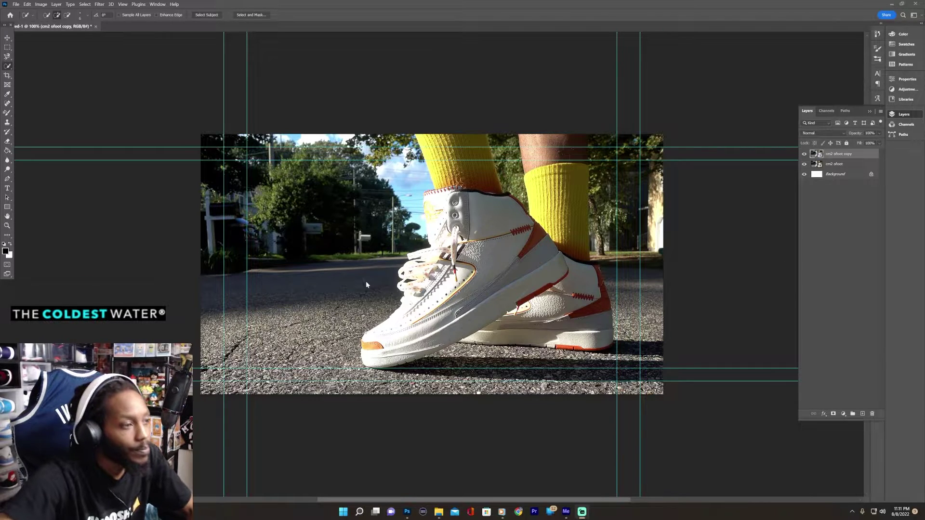
Undo the earlier selection, layer duplication and photo placement back to the blank white canvas
left_click(846, 206)
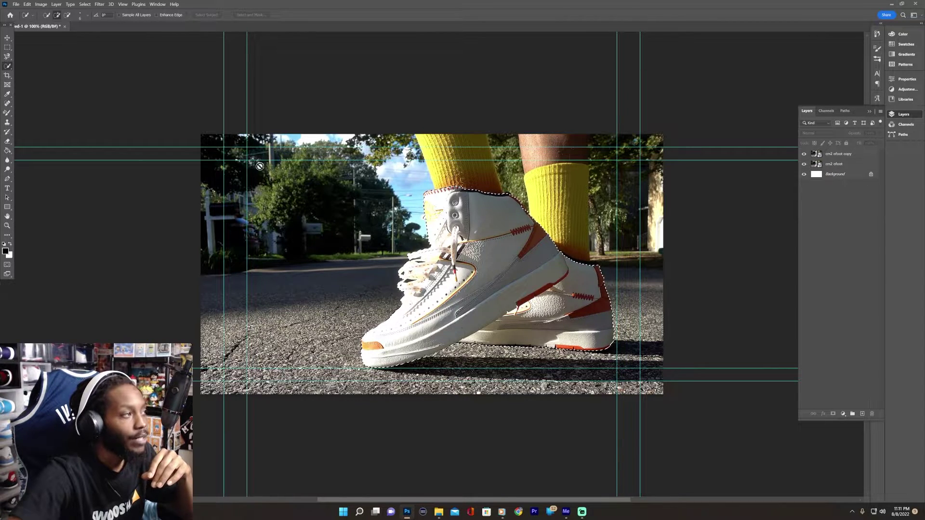
key("ctrl+z")
key("ctrl+z")
key("ctrl+z")
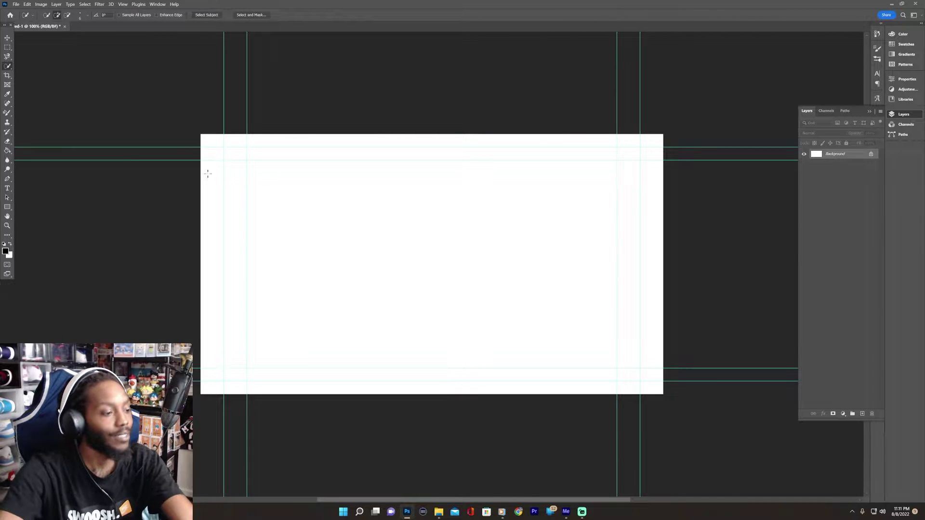
Place the cm2 ofoot photo from the sshots folder onto the blank canvas
mouse_move(439, 514)
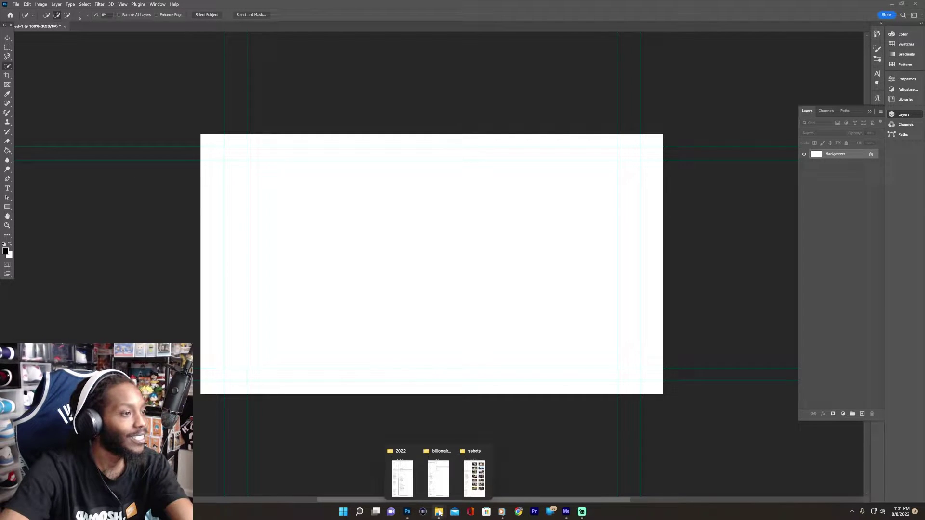
left_click(471, 476)
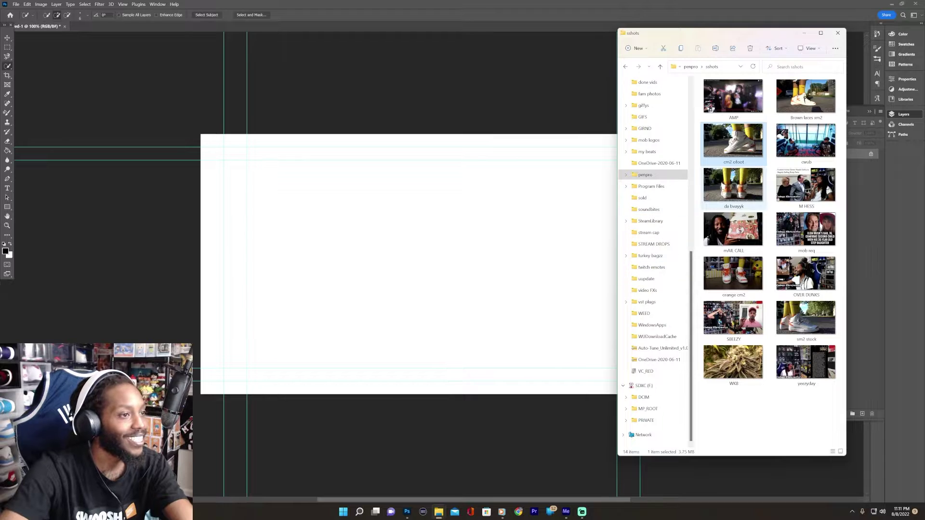
left_click_drag(745, 141, 412, 291)
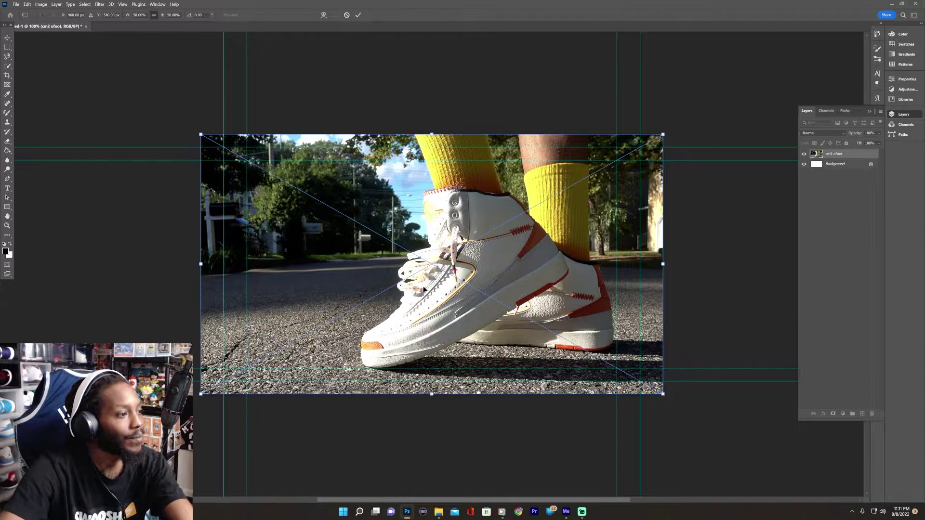
Select both sneakers, the yellow socks and the bare leg with the Quick Selection tool, excluding the gap between the legs
left_click(10, 66)
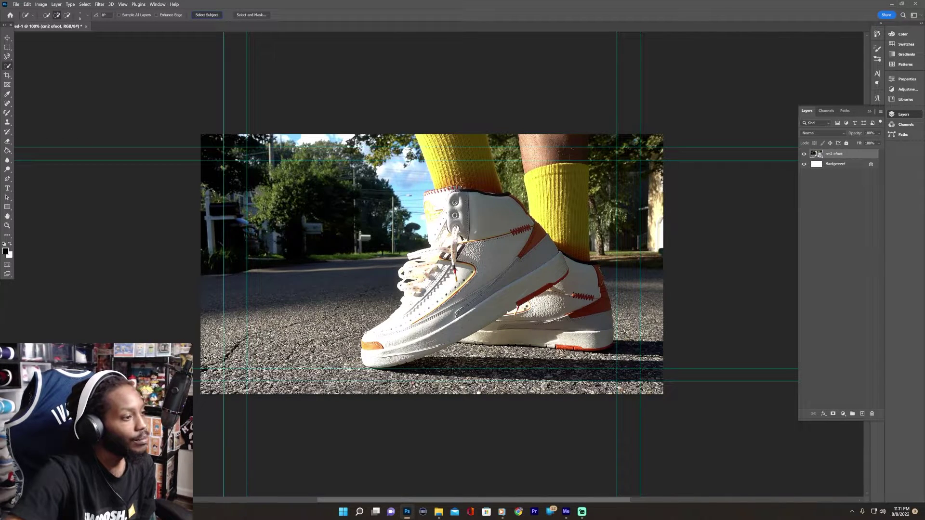
left_click(528, 307)
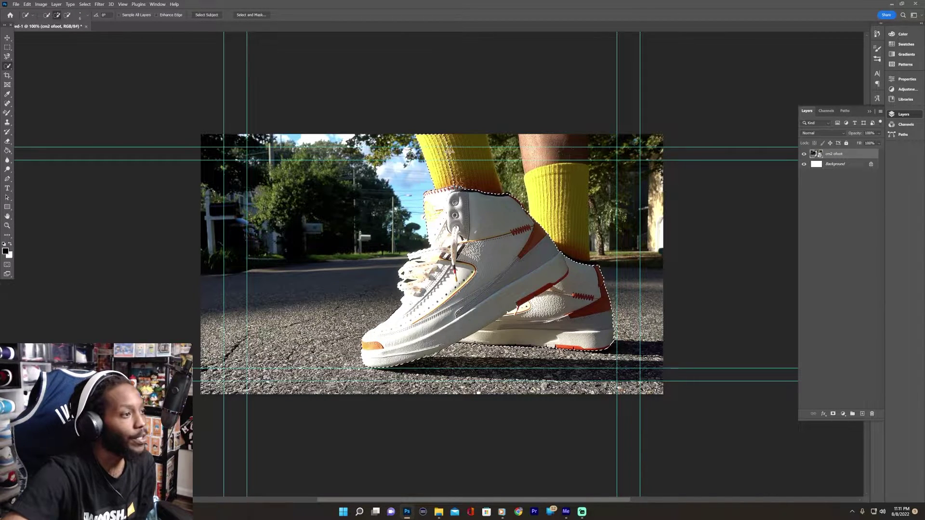
left_click_drag(448, 152, 463, 149)
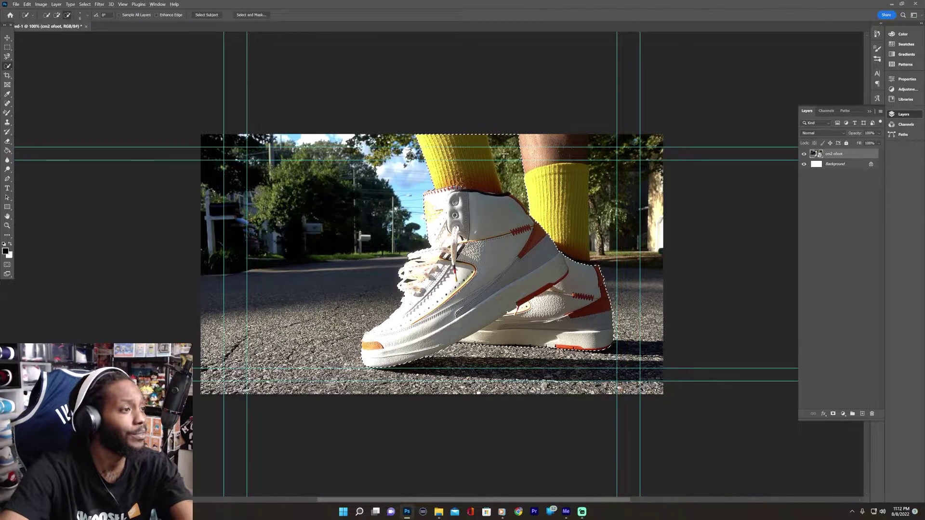
left_click_drag(504, 153, 507, 165)
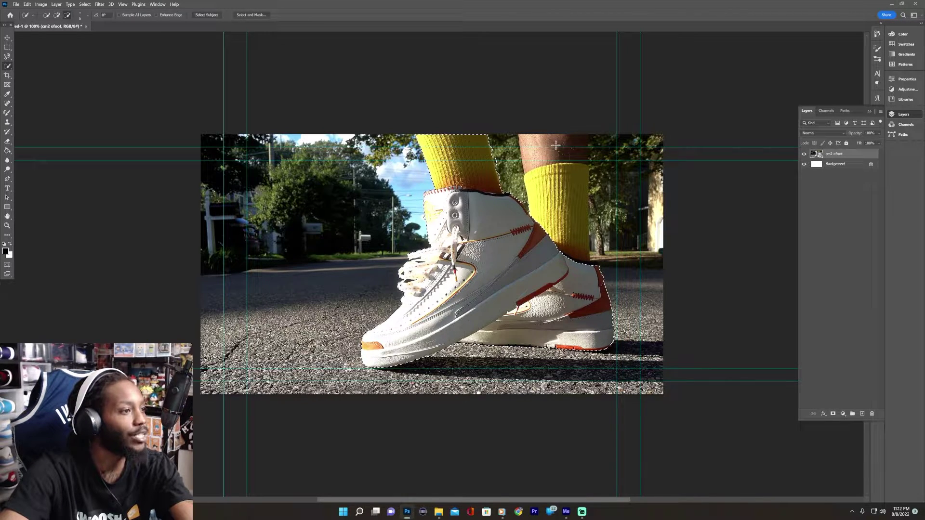
left_click_drag(556, 146, 566, 198)
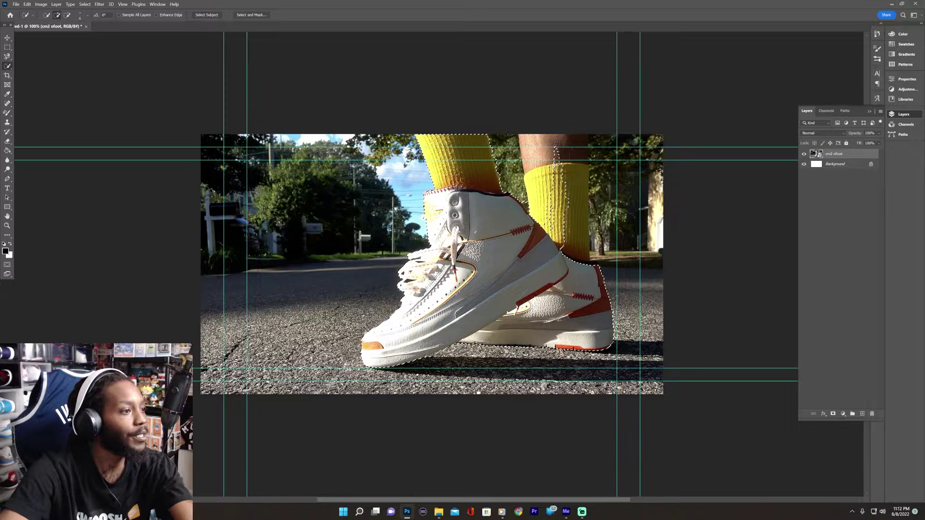
left_click_drag(568, 144, 578, 205)
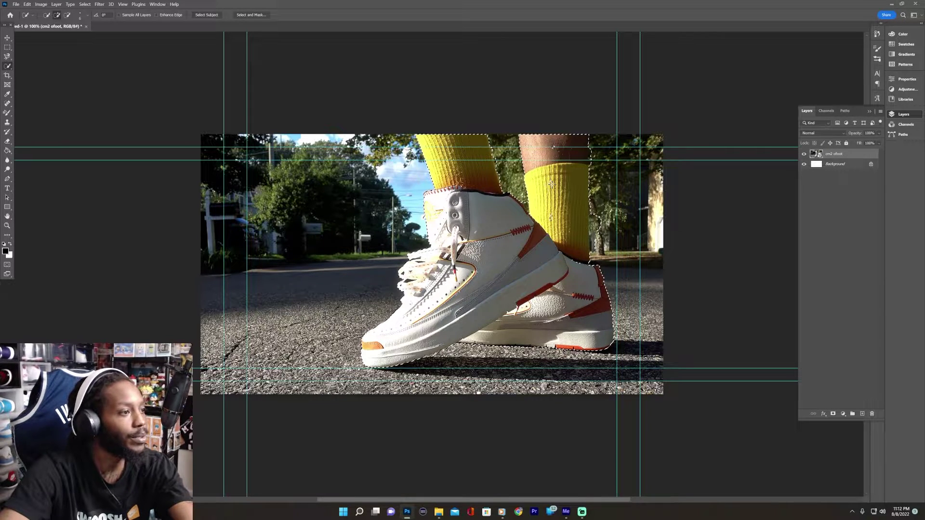
Refine the selection along the rear edge of the back leg and yellow sock, removing the background foliage from it
right_click(560, 204, "alt")
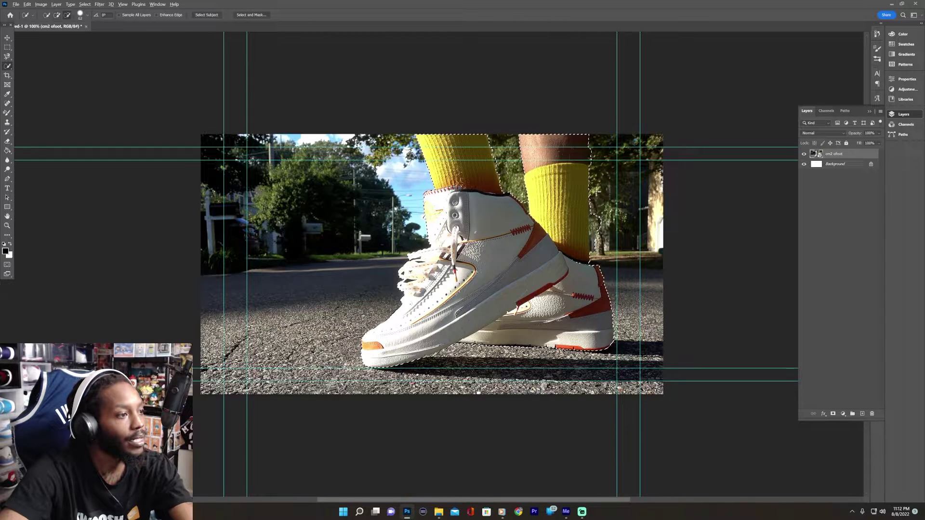
left_click_drag(592, 145, 595, 156)
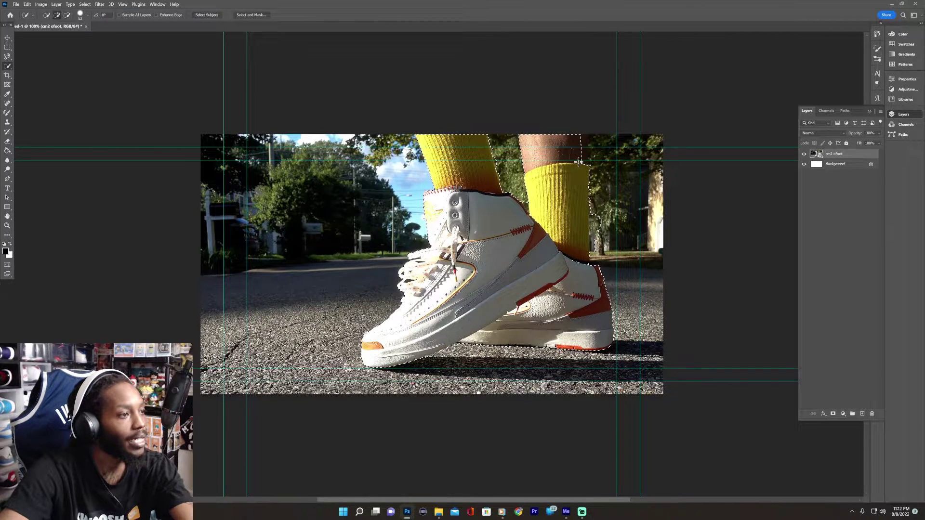
scroll(601, 182, "up", 1)
scroll(605, 184, "up", 5)
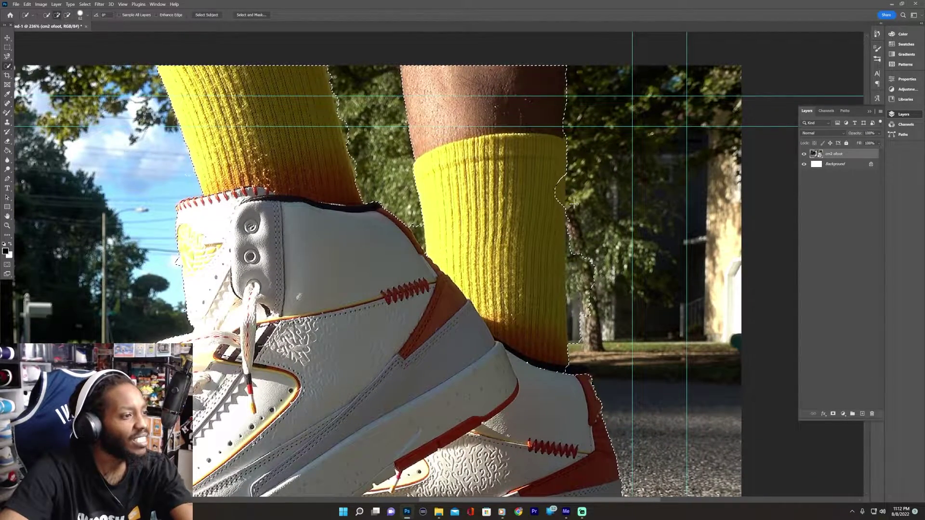
left_click_drag(541, 196, 528, 177)
key("ctrl+z")
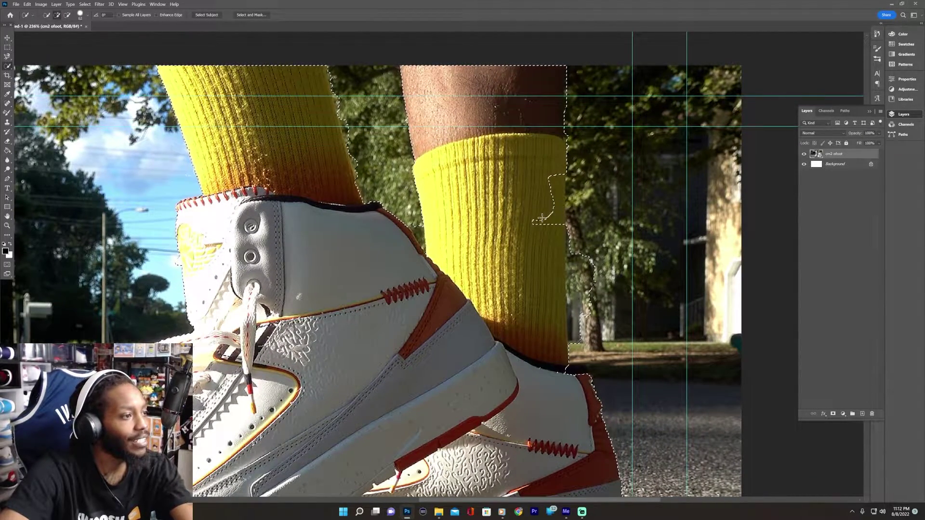
mouse_move(592, 241)
left_mouse_down()
mouse_move(601, 270)
mouse_move(589, 294)
mouse_move(590, 341)
mouse_move(540, 369)
left_mouse_up()
right_click(528, 310, "alt")
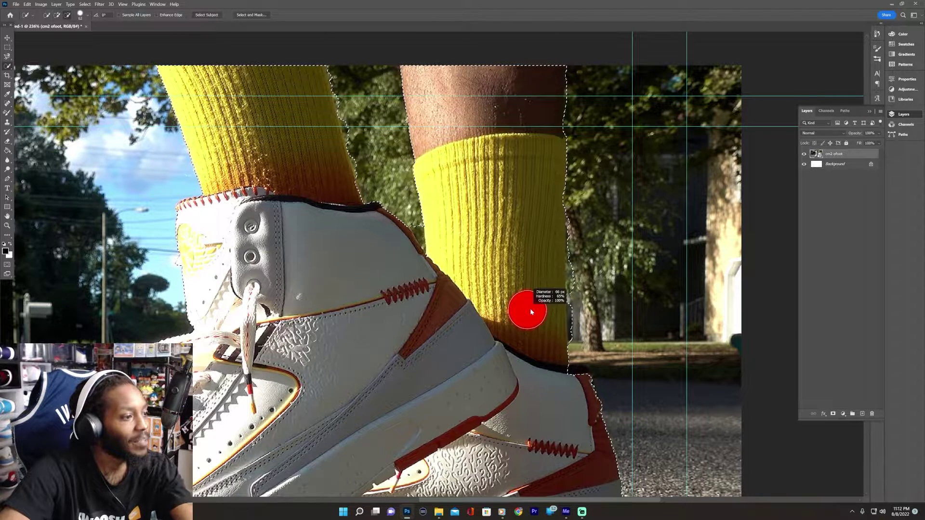
left_click(575, 299)
mouse_move(575, 299)
left_mouse_down()
mouse_move(576, 247)
mouse_move(578, 335)
mouse_move(572, 263)
mouse_move(568, 289)
mouse_move(574, 227)
left_mouse_up()
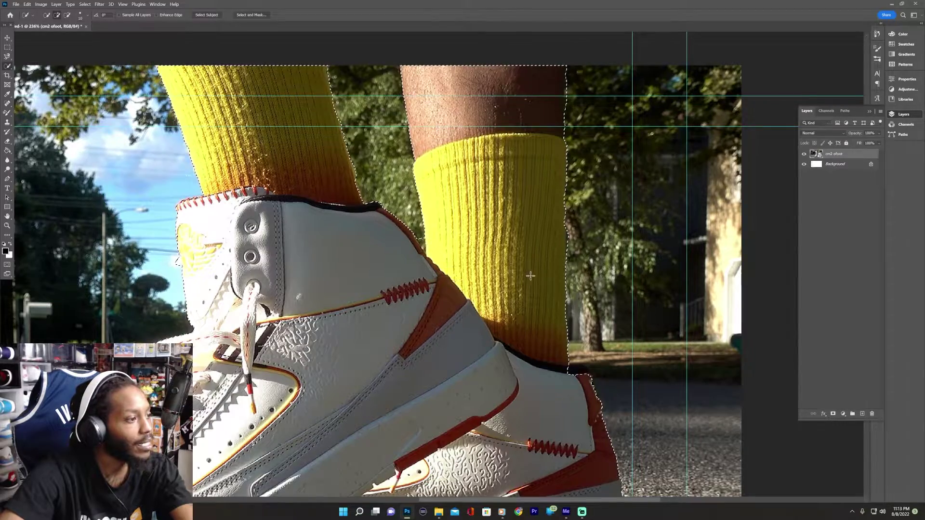
Clean up the selection along the underside of the front sneaker's sole, keeping the sole in and the asphalt out
scroll(528, 303, "down", 5)
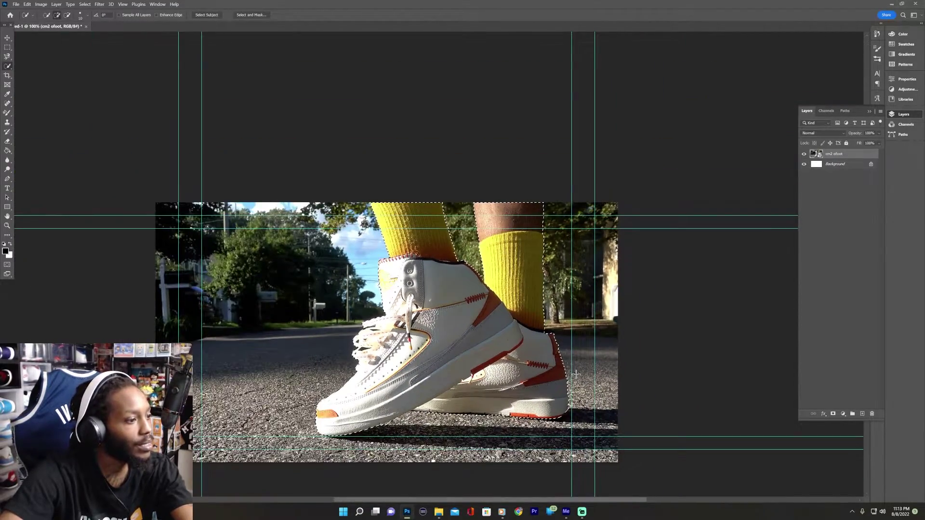
scroll(566, 358, "up", 6)
scroll(566, 358, "down", 5)
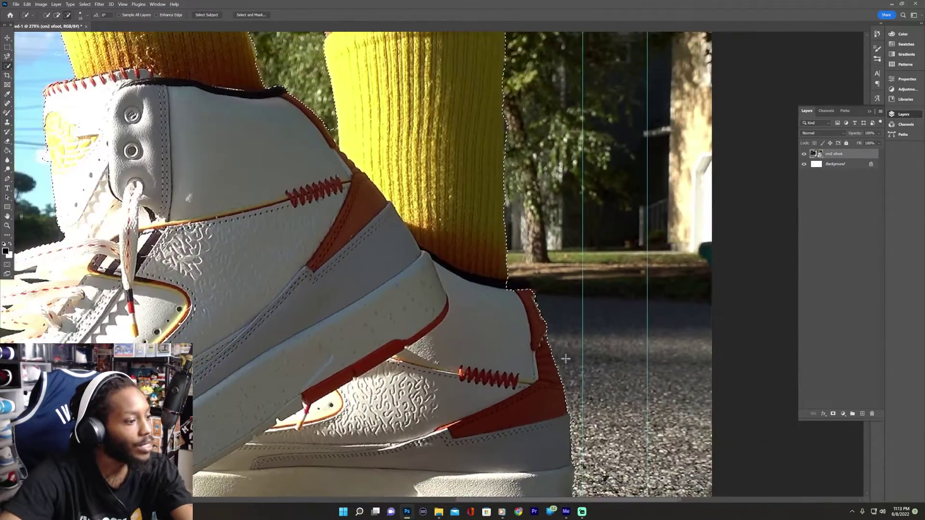
scroll(565, 359, "up", 5)
scroll(542, 327, "up", 2)
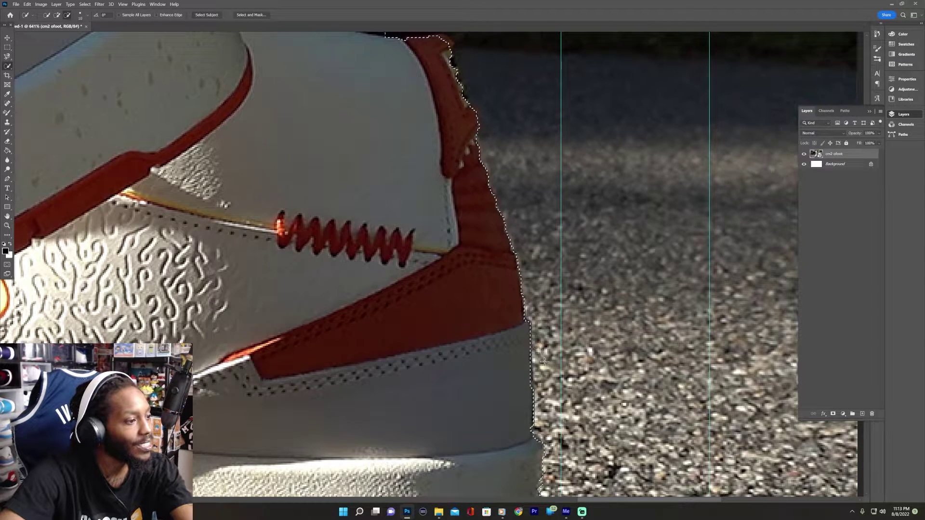
scroll(578, 448, "down", 5)
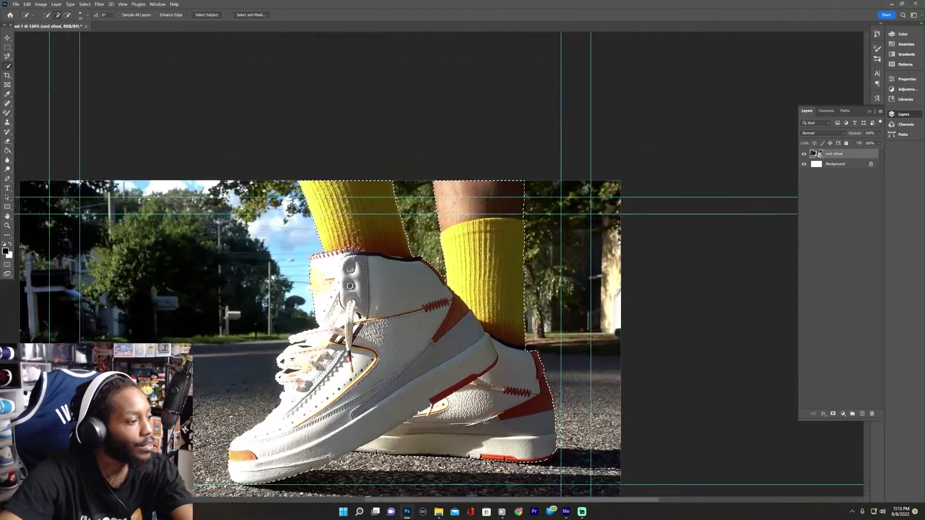
scroll(308, 476, "up", 5)
scroll(321, 470, "up", 3)
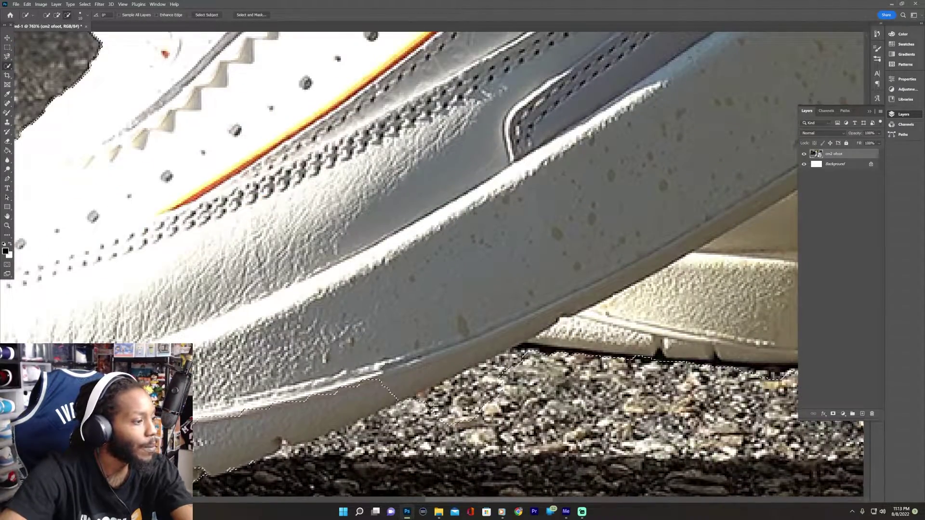
left_click(432, 407)
mouse_move(462, 385)
left_mouse_down()
mouse_move(501, 367)
mouse_move(516, 371)
left_mouse_up()
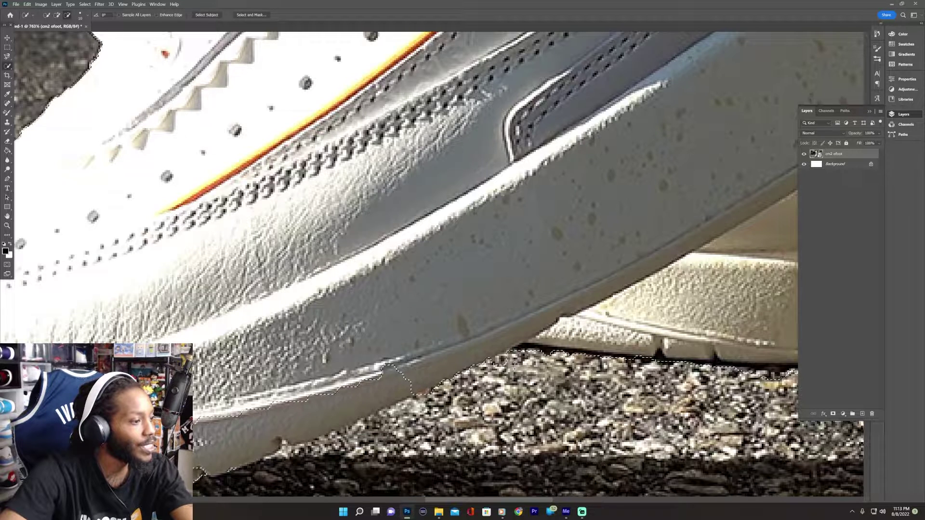
mouse_move(419, 378)
left_mouse_down()
mouse_move(371, 405)
mouse_move(250, 438)
left_mouse_up()
scroll(208, 450, "down", 8)
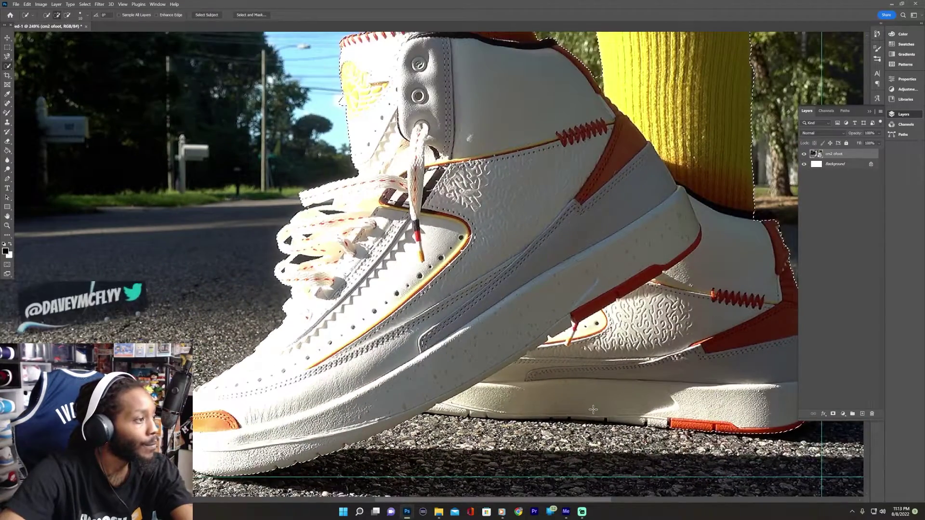
Examine the selection outline around the laces, soles, heel and socks for missed areas
scroll(602, 414, "up", 1)
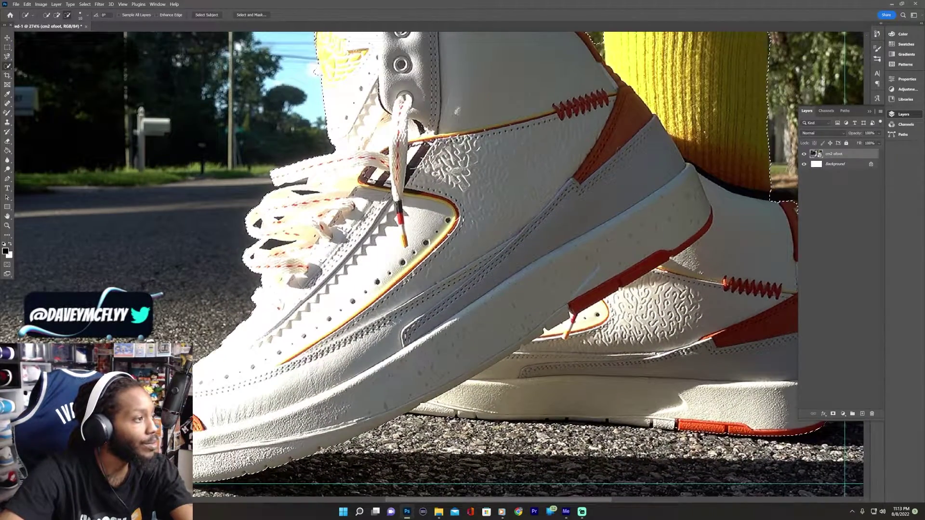
scroll(343, 152, "up", 1)
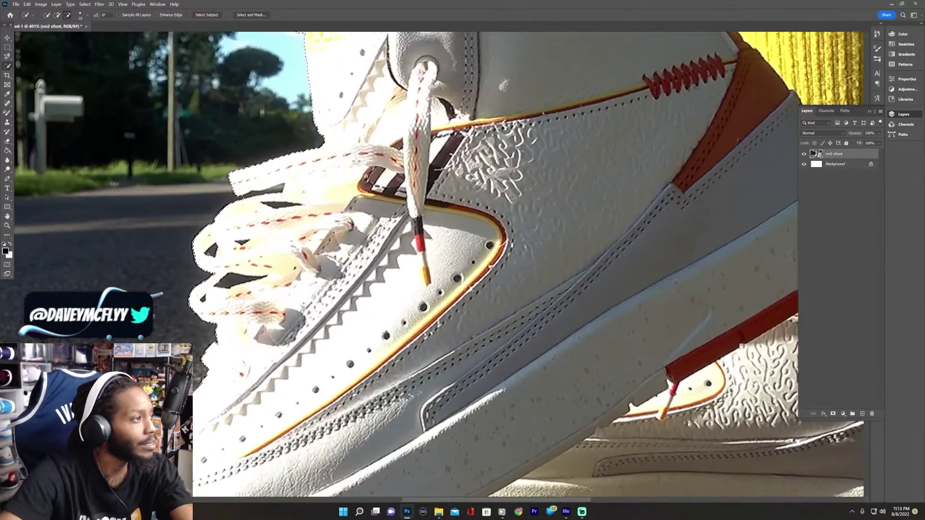
scroll(344, 152, "down", 2)
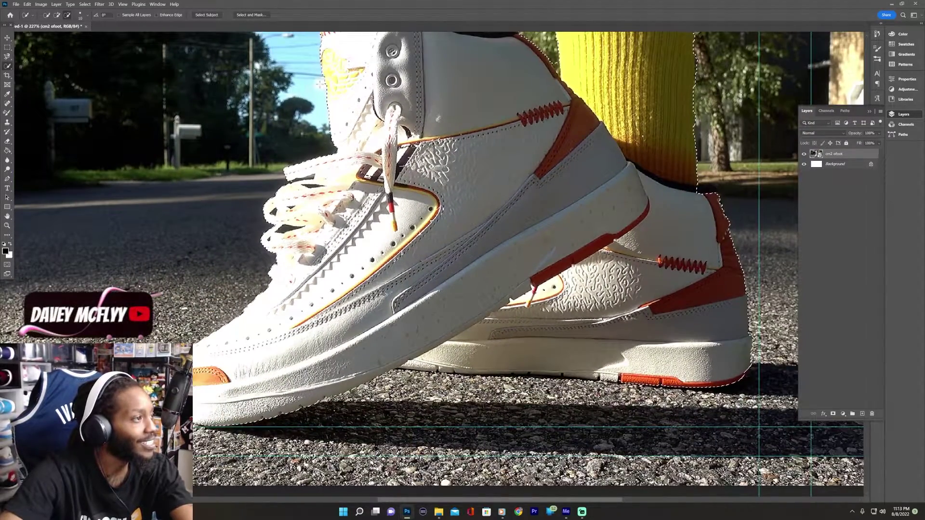
scroll(523, 182, "up", 3)
scroll(522, 182, "up", 2)
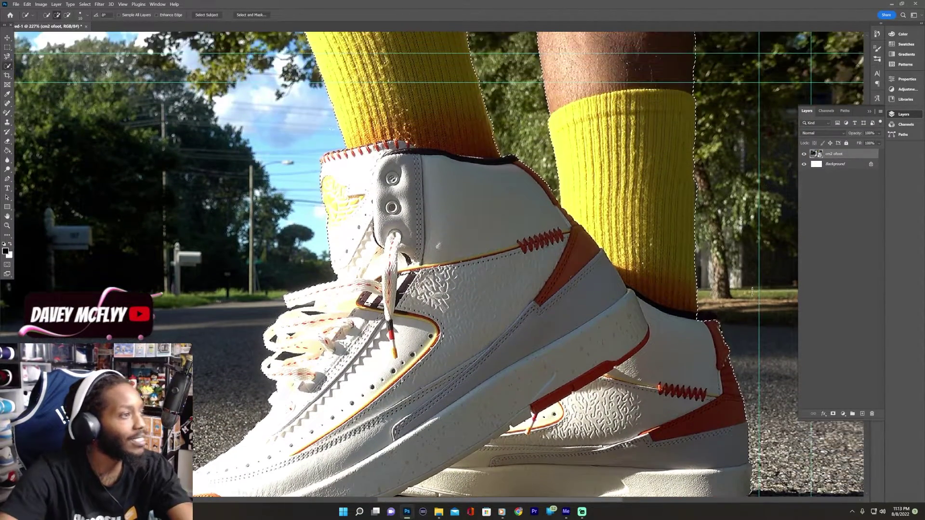
scroll(755, 331, "up", 2)
scroll(755, 332, "down", 3)
scroll(756, 331, "down", 3)
scroll(755, 331, "up", 1)
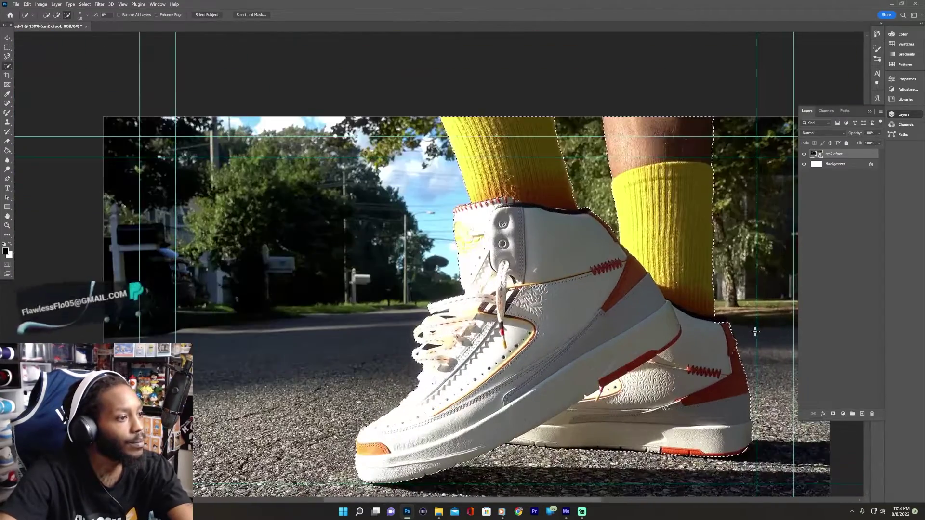
Duplicate the cm2 ofoot layer as cm2 ofoot copy in the same document
left_click_drag(526, 500, 583, 501)
right_click(839, 156)
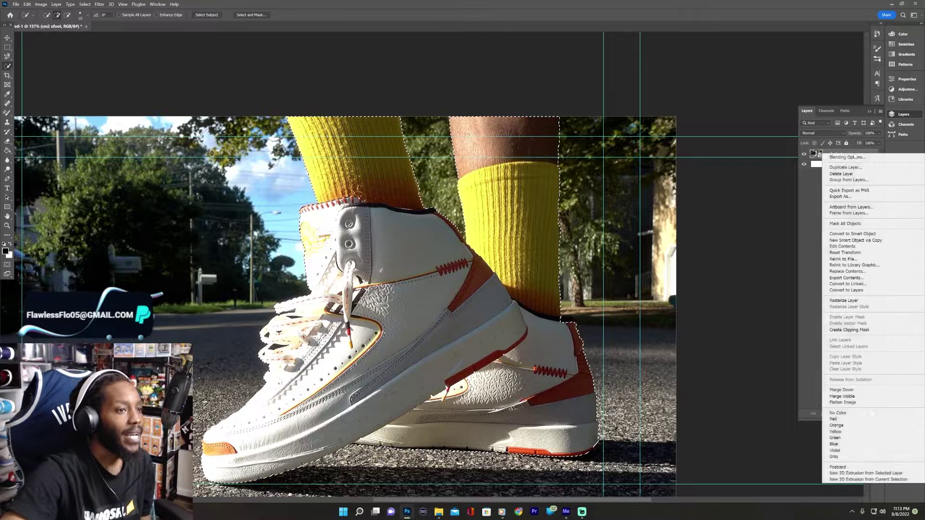
left_click(857, 167)
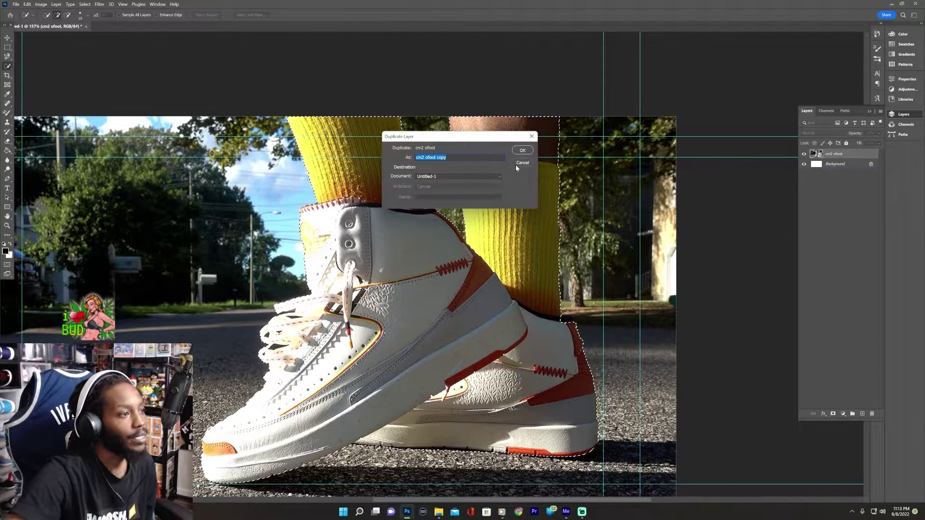
left_click(523, 151)
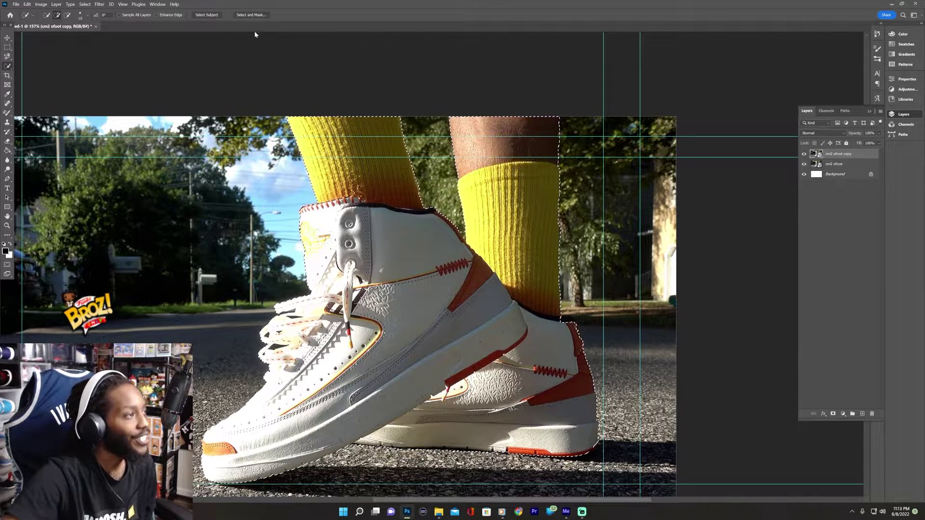
Output the selected sneakers and legs to a new layer with Select and Mask, and hide the two full-photo layers
left_click(254, 15)
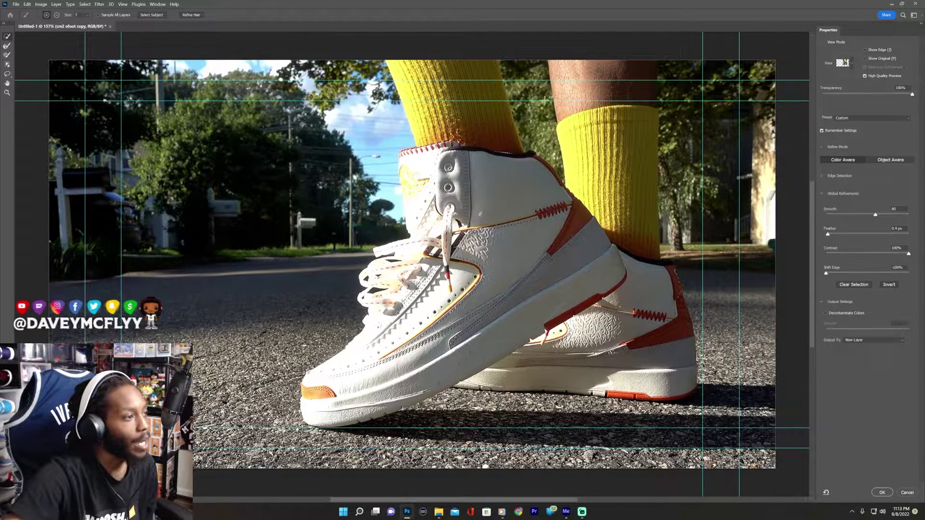
left_click(886, 492)
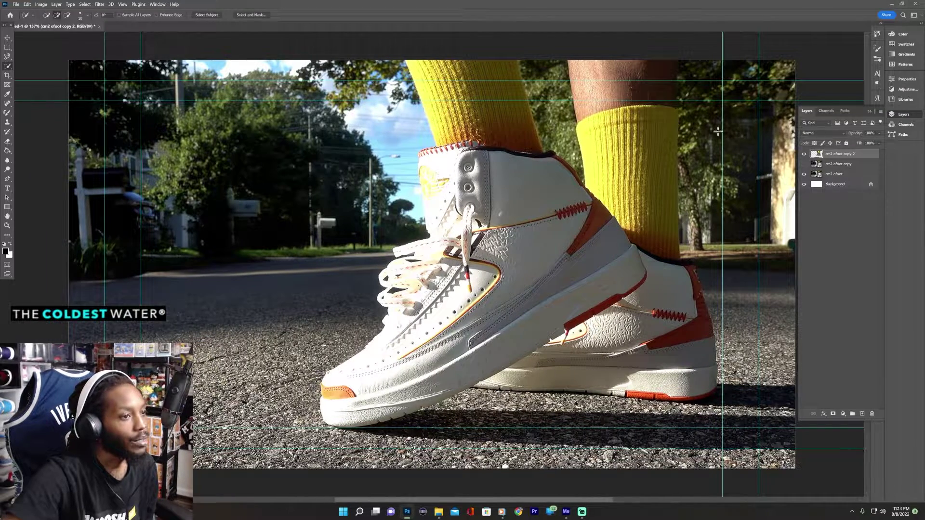
left_click(804, 175)
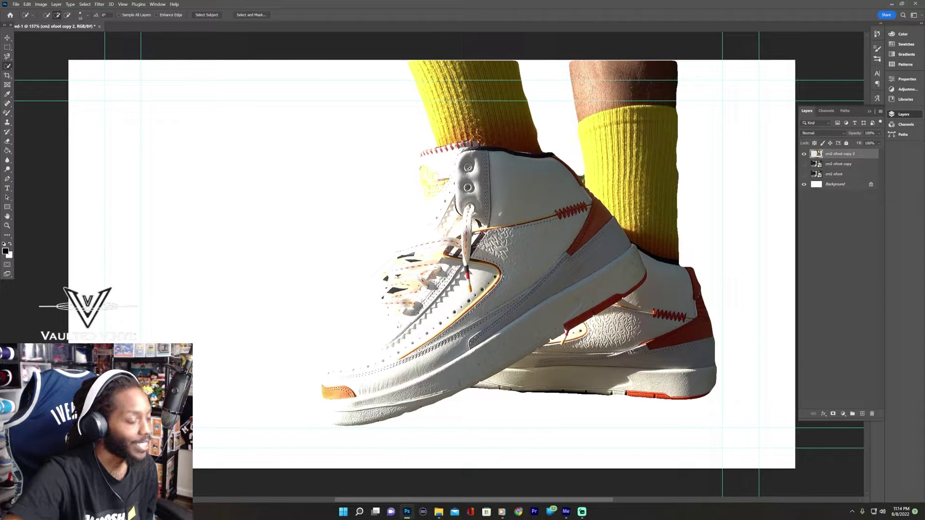
Show the full-photo layers, and unlock the white Background layer to place it directly beneath the sneaker cutout
left_click(804, 164)
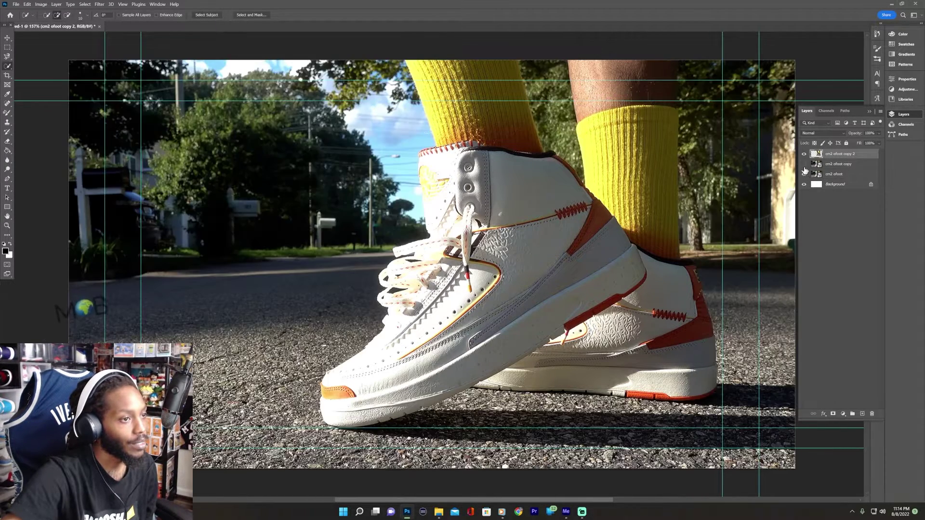
left_click(804, 184)
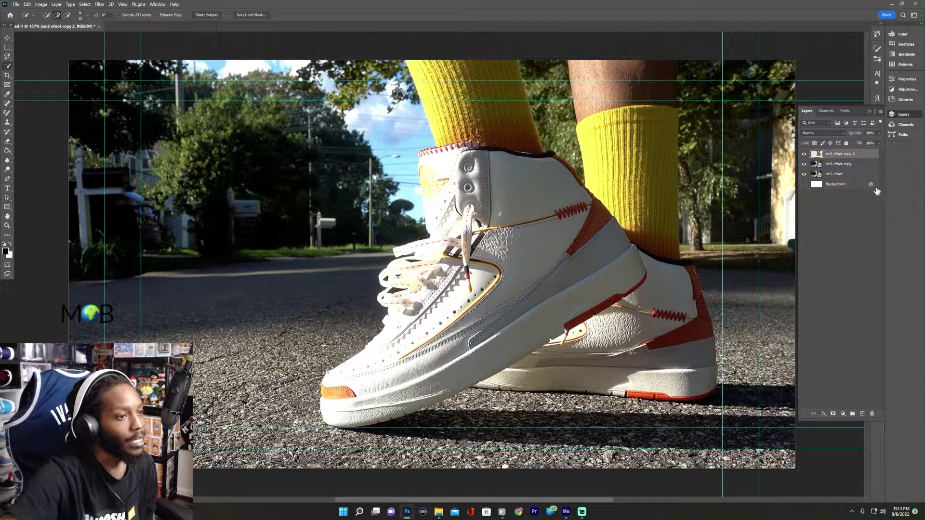
left_click(871, 184)
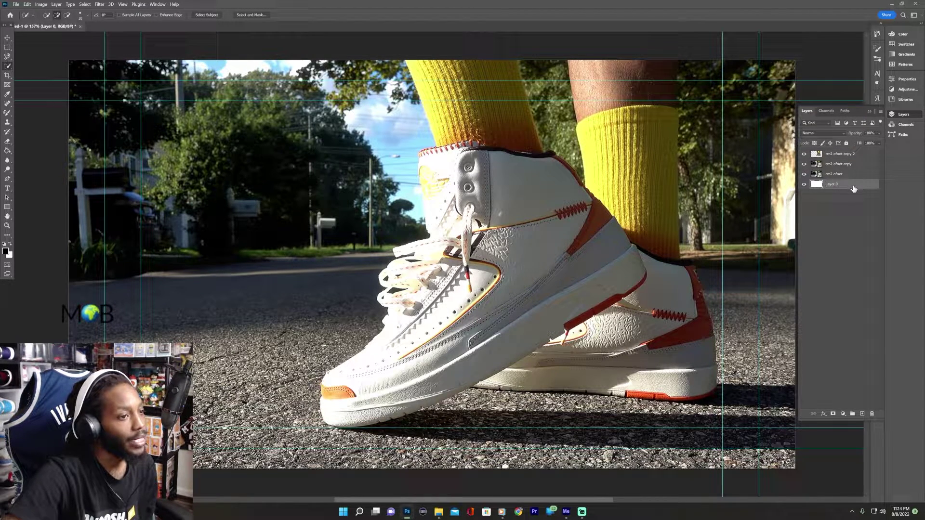
left_click_drag(849, 164, 849, 168)
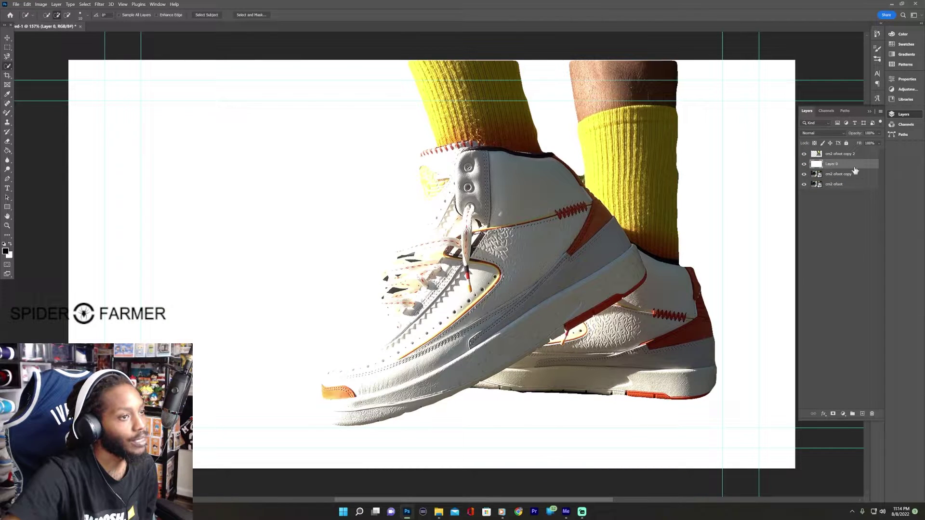
Lower the white layer's opacity to 25%
left_click(879, 134)
left_click_drag(879, 141, 855, 147)
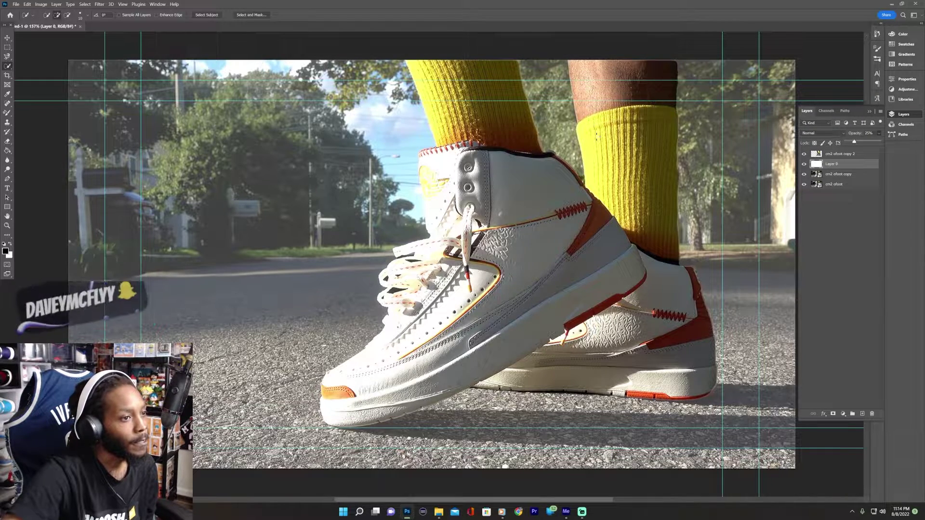
left_click(819, 382)
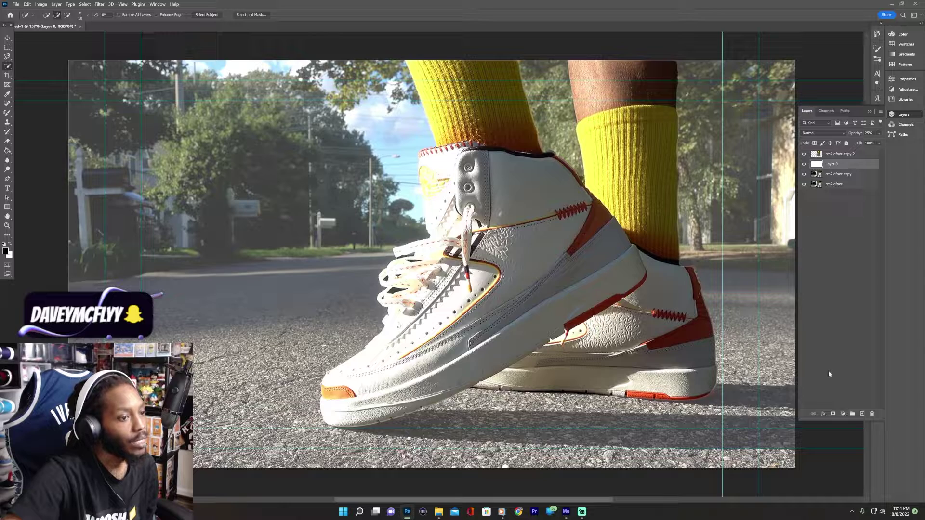
Add a Gradient Overlay to the white layer and try the ungrouped custom gradient presets
left_click(823, 416)
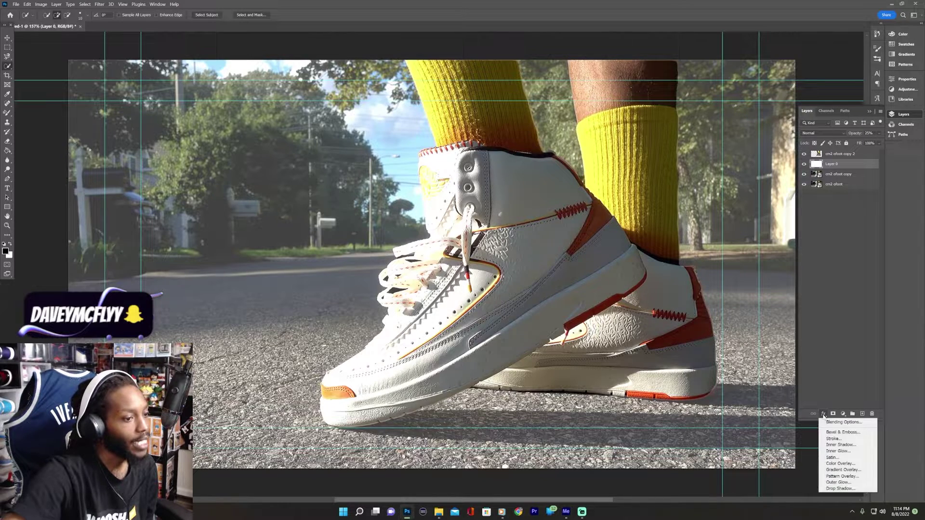
left_click(843, 472)
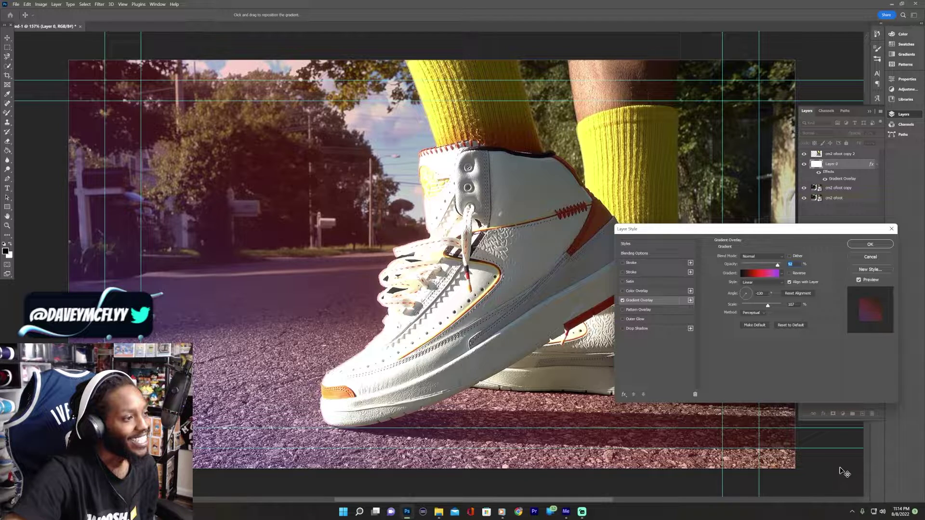
left_click(766, 275)
left_click(28, 160)
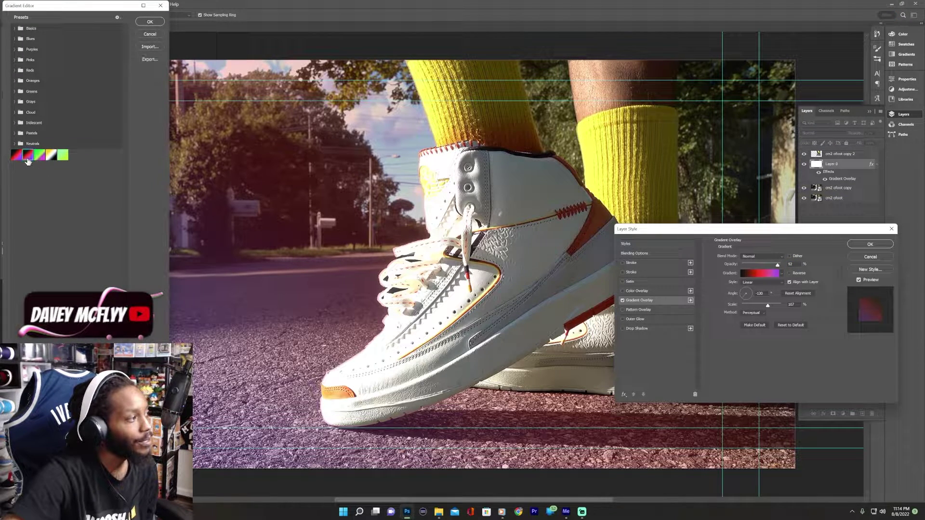
left_click(52, 156)
left_click(63, 156)
left_click(17, 157)
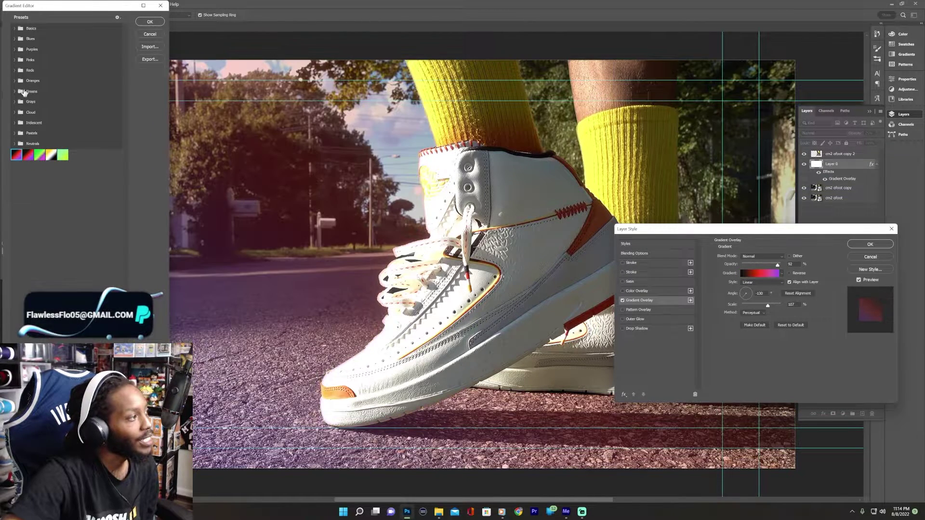
Try several gradients from the Oranges preset group on the white layer's overlay
left_click(15, 81)
left_click(68, 93)
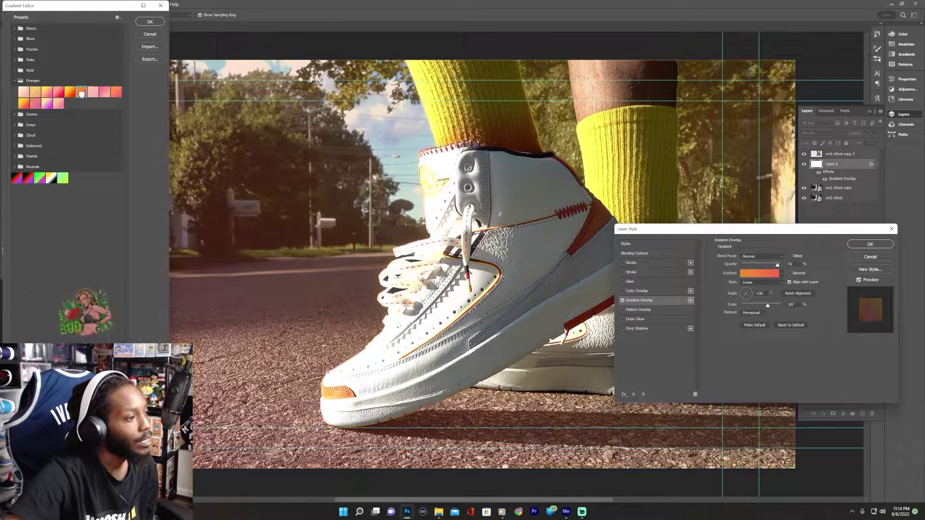
left_click(58, 95)
left_click(47, 103)
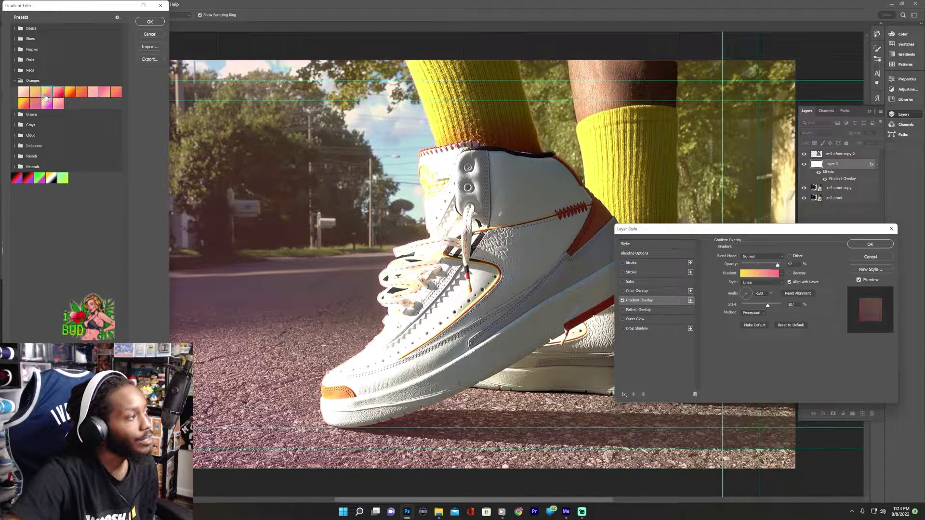
left_click(35, 103)
left_click(22, 104)
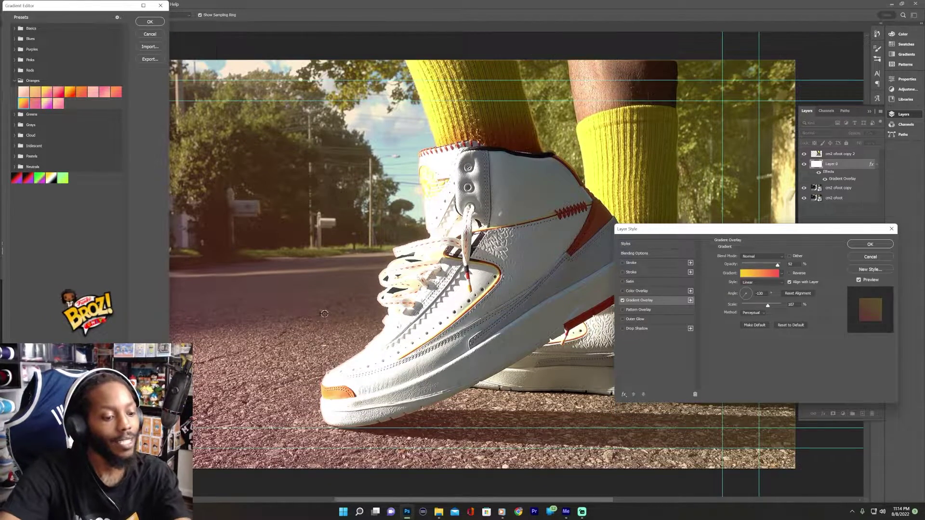
scroll(324, 314, "down", 3)
scroll(324, 313, "up", 1)
scroll(324, 314, "down", 1)
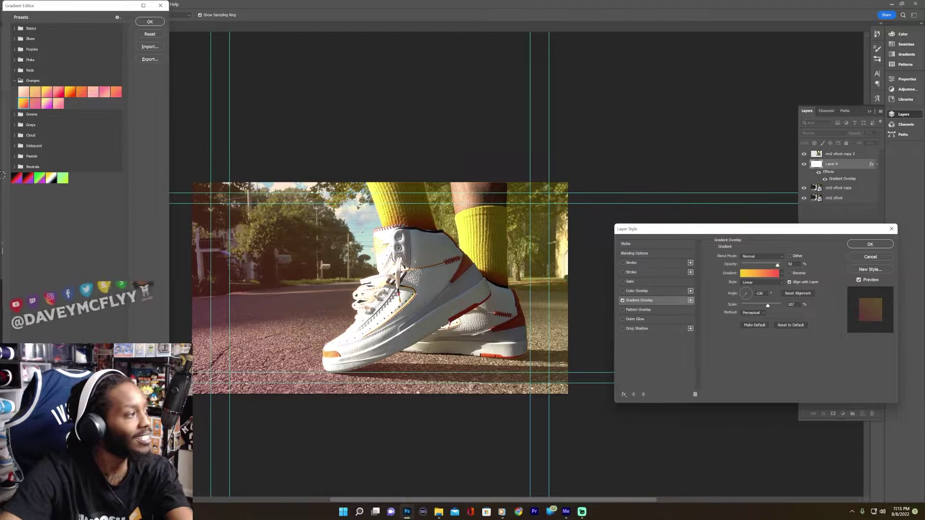
Apply the second custom preset, the black-red-purple gradient, to the white layer's Gradient Overlay
left_click(16, 178)
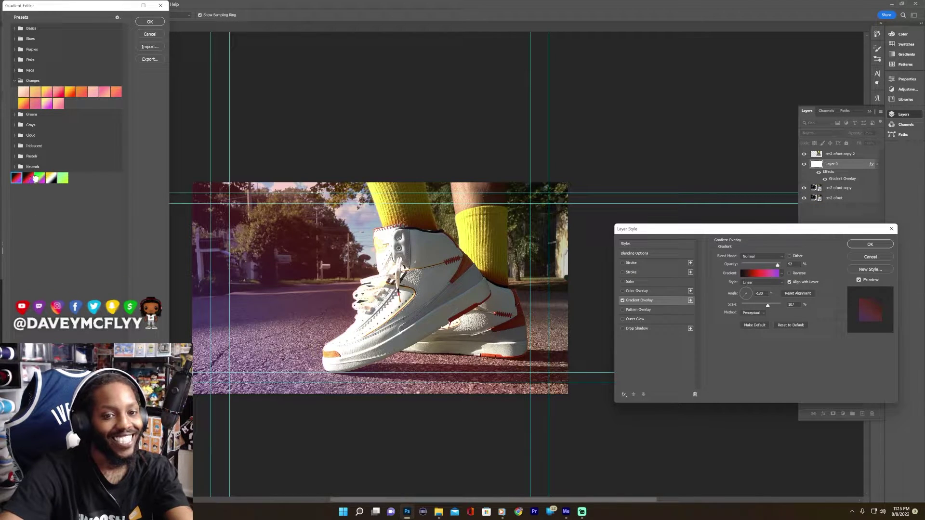
left_click(35, 179)
left_click(26, 179)
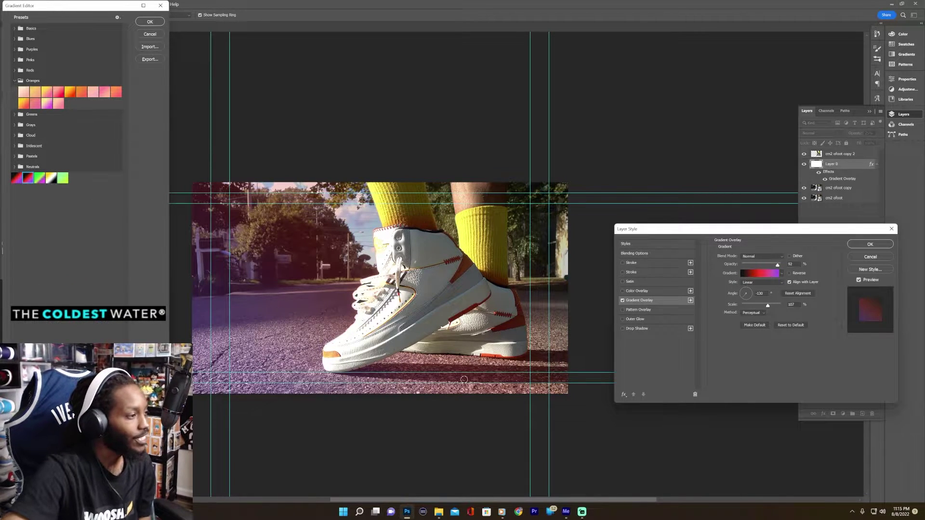
scroll(364, 207, "down", 2)
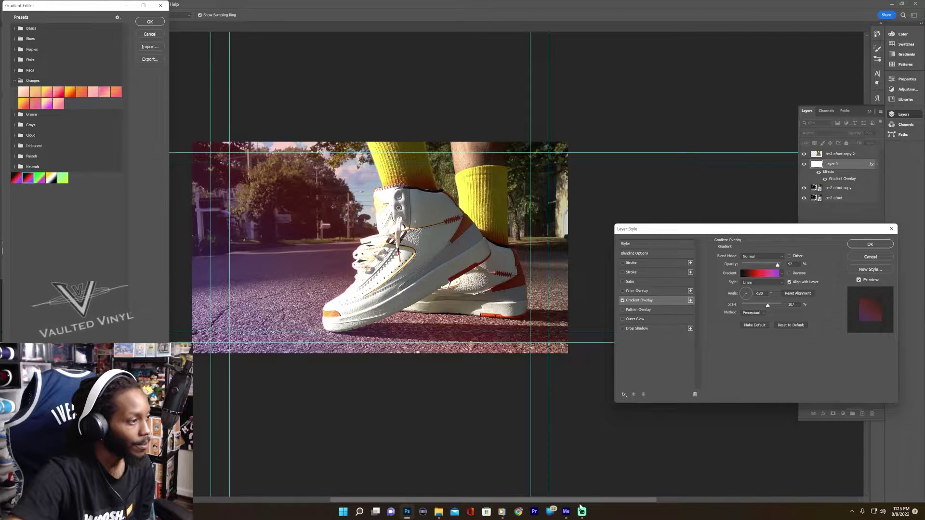
scroll(510, 496, "left", 4)
scroll(511, 496, "right", 3)
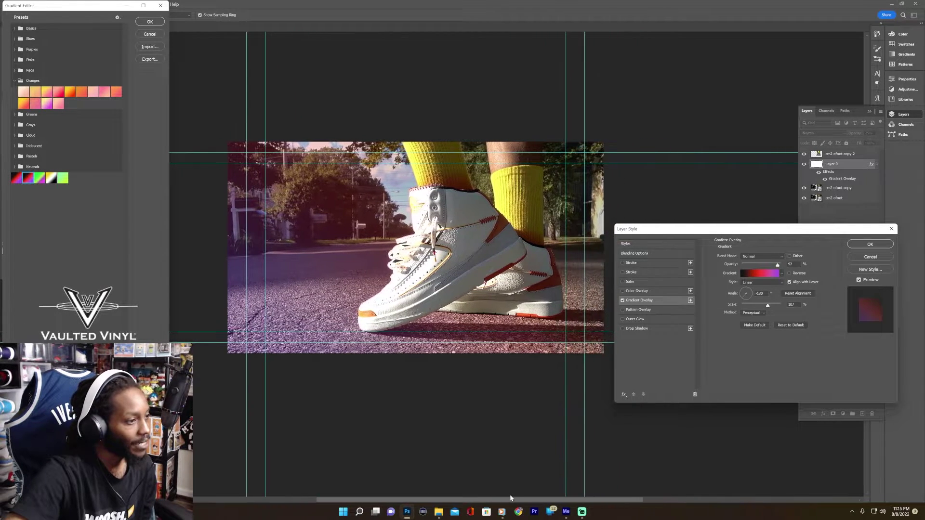
scroll(362, 209, "up", 1)
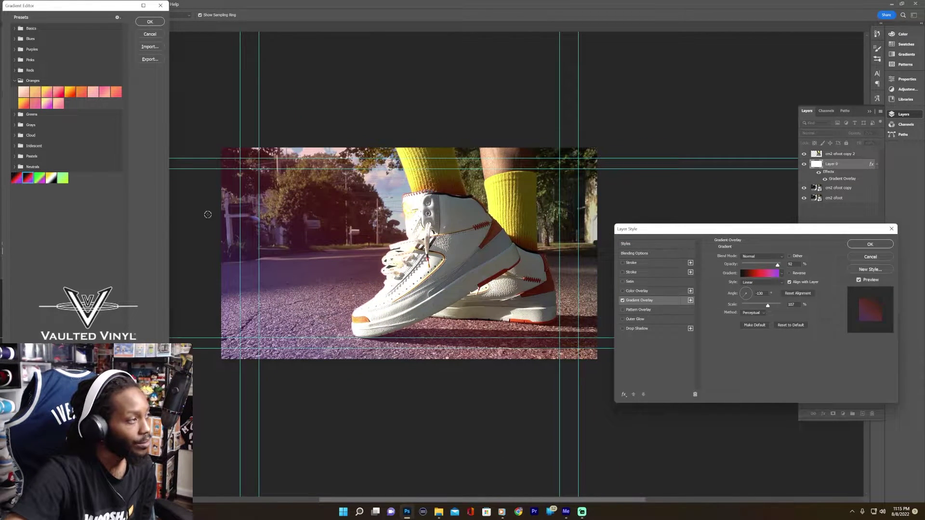
left_click(160, 32)
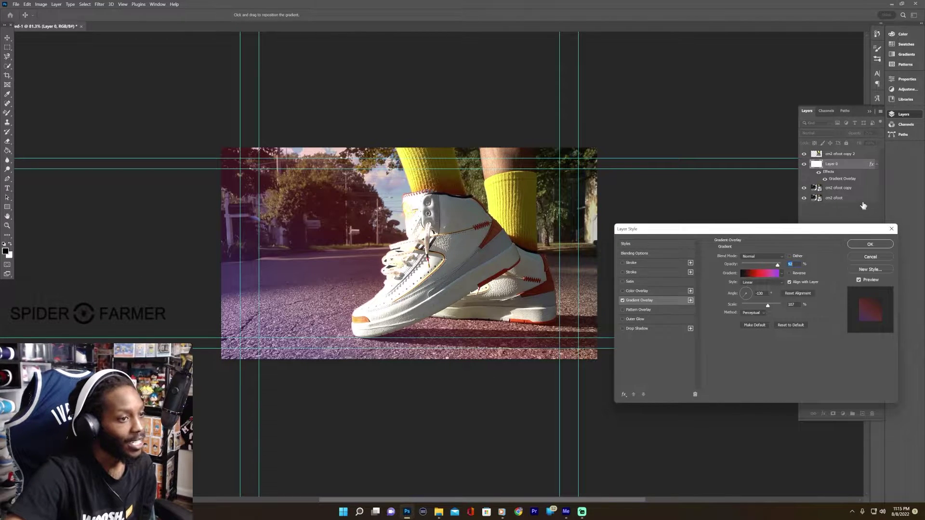
left_click(870, 245)
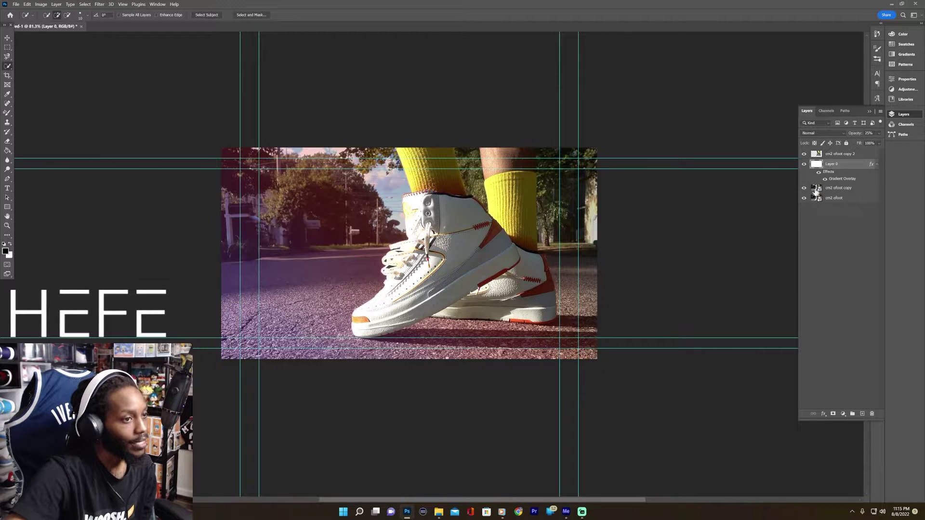
Give the sneaker cutout layer an Outer Glow and a black Drop Shadow with reduced opacity
left_click(838, 158)
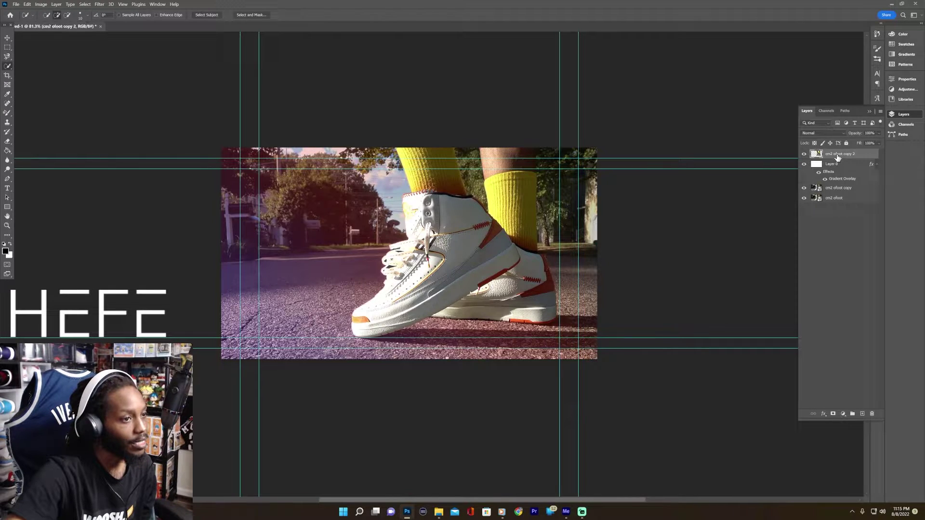
left_click(827, 415)
left_click(844, 490)
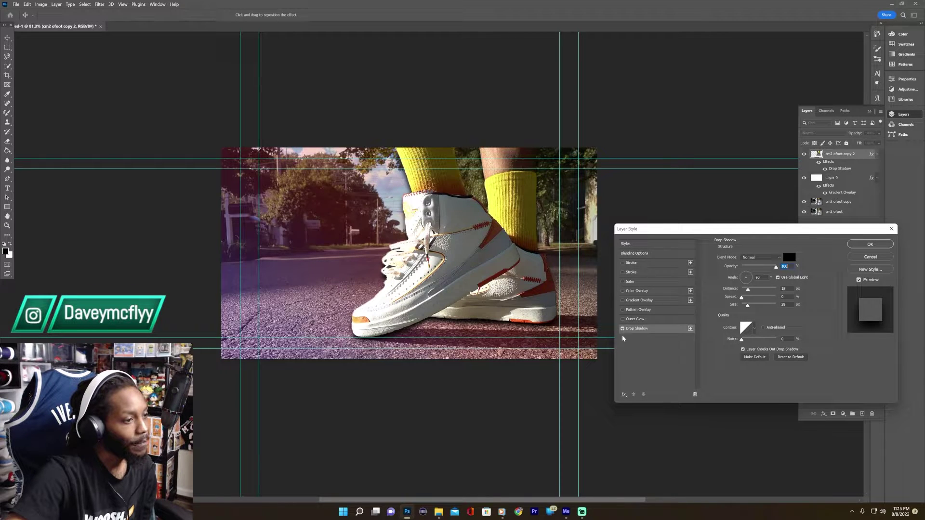
left_click(622, 320)
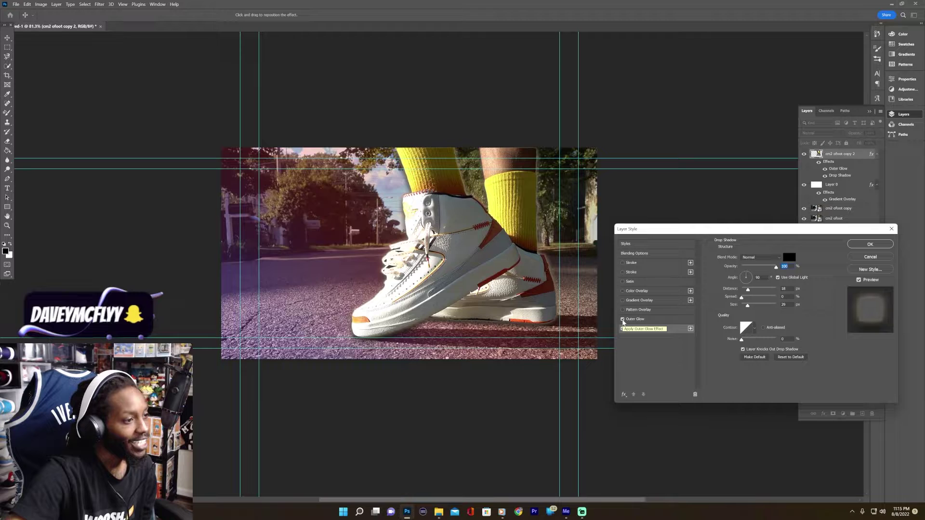
left_click_drag(776, 271, 758, 271)
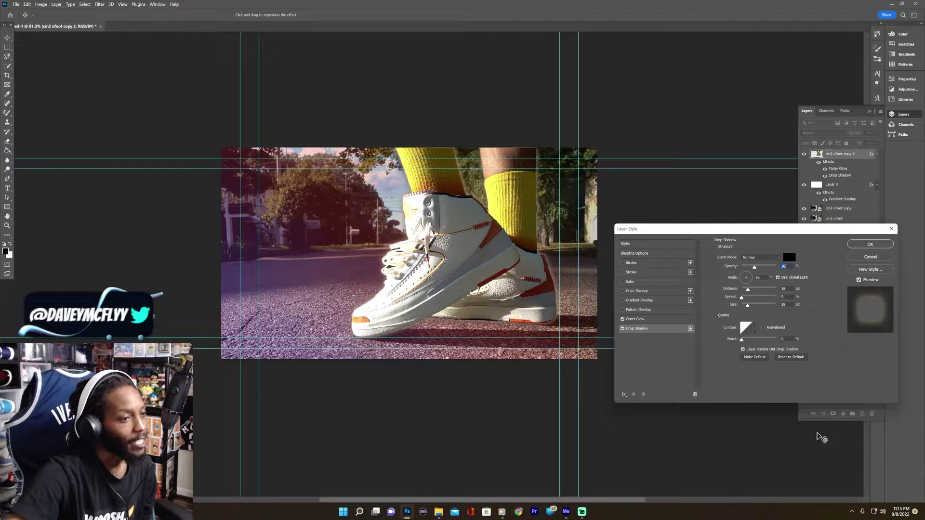
left_click(870, 244)
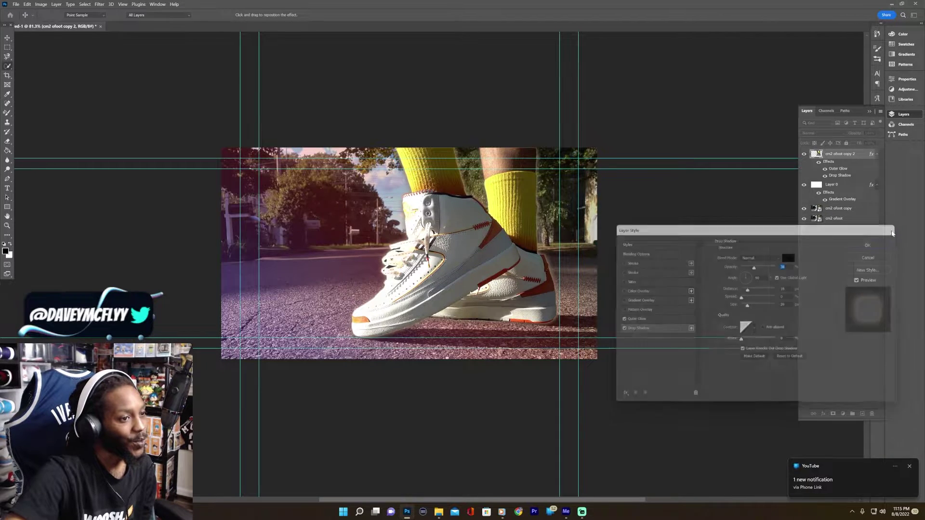
left_click(856, 284)
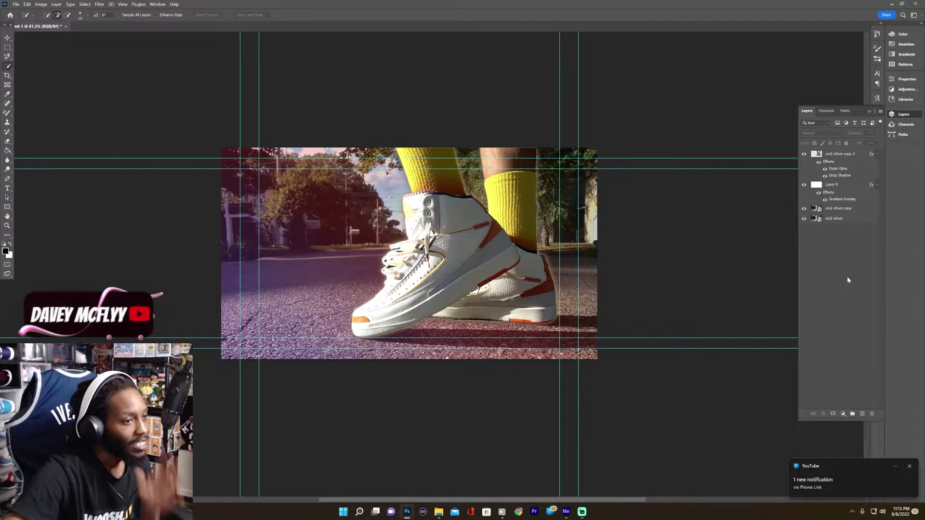
Create an empty layer between the gradient layer and the sneaker cutout
left_click(850, 185)
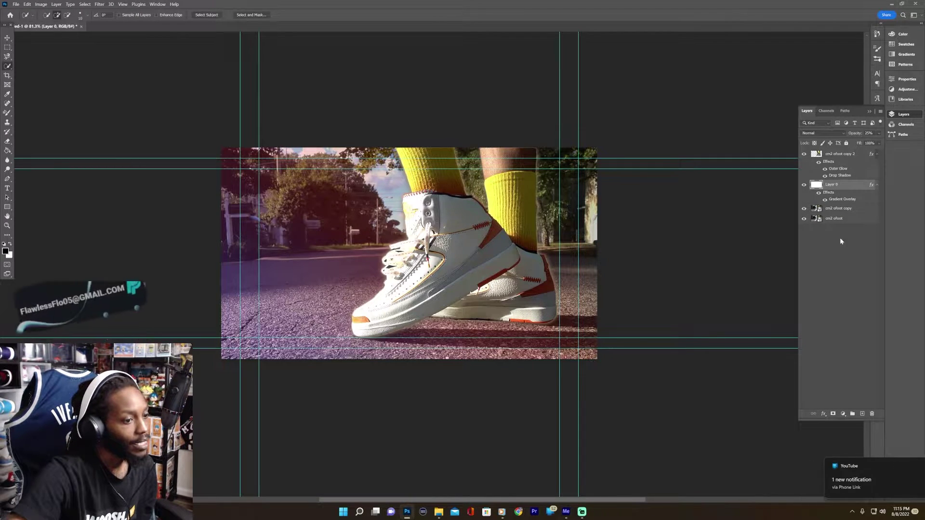
left_click(863, 414)
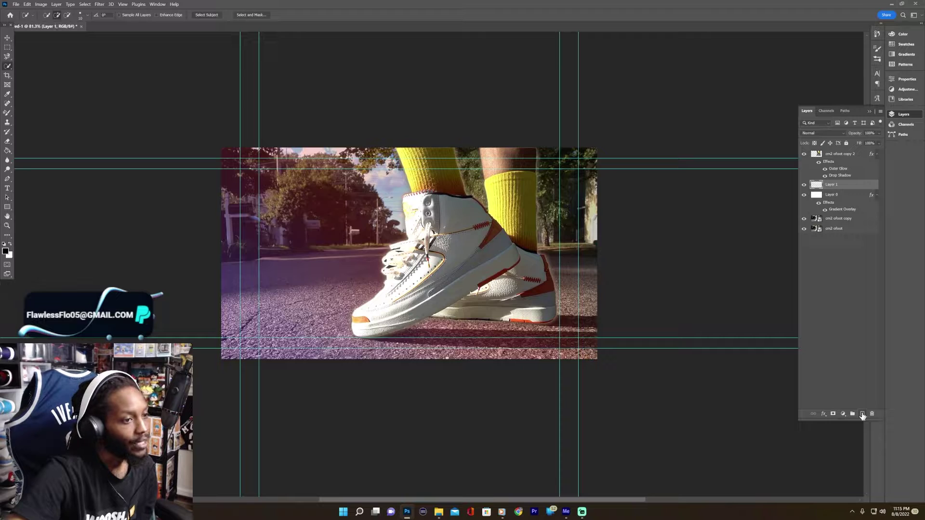
double_click(846, 186)
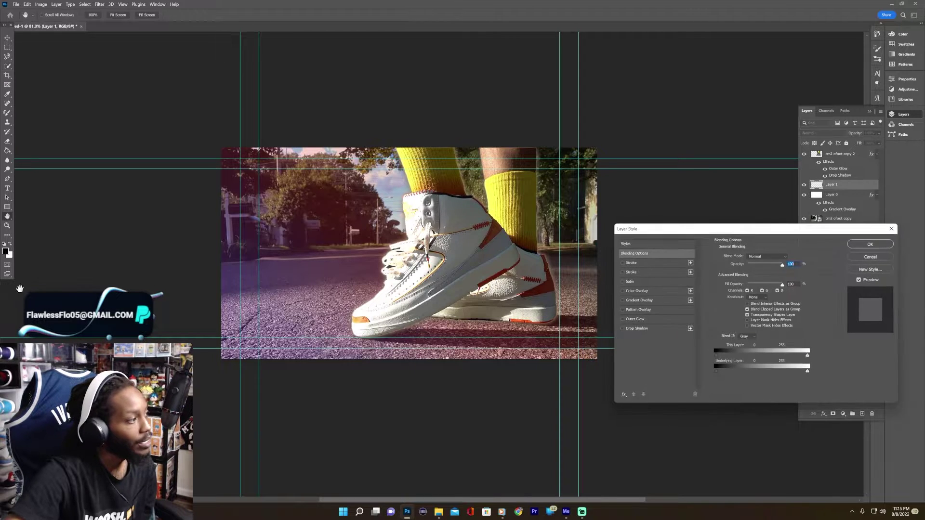
left_click(891, 228)
Set the Brush tool's foreground color to the soft yellow f7d260, starting from a sample of the yellow sock
key("w")
key("b")
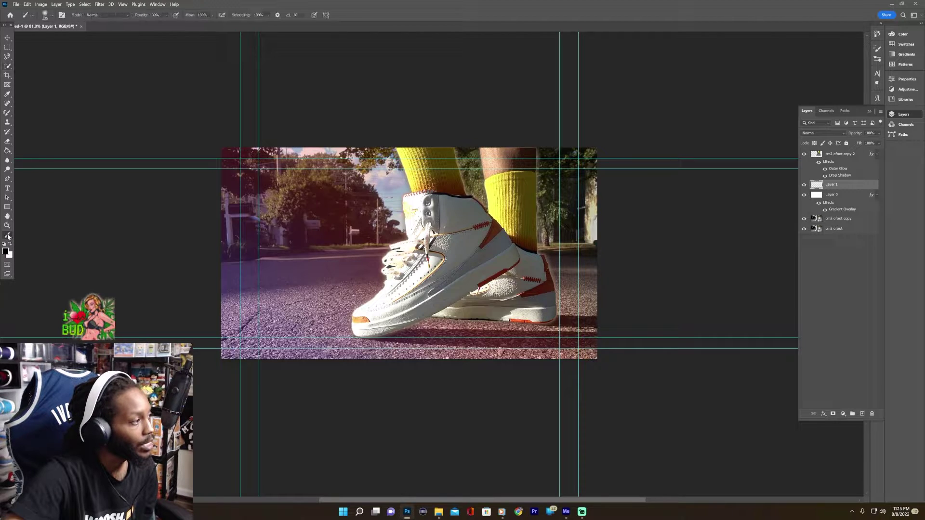
right_click(8, 236)
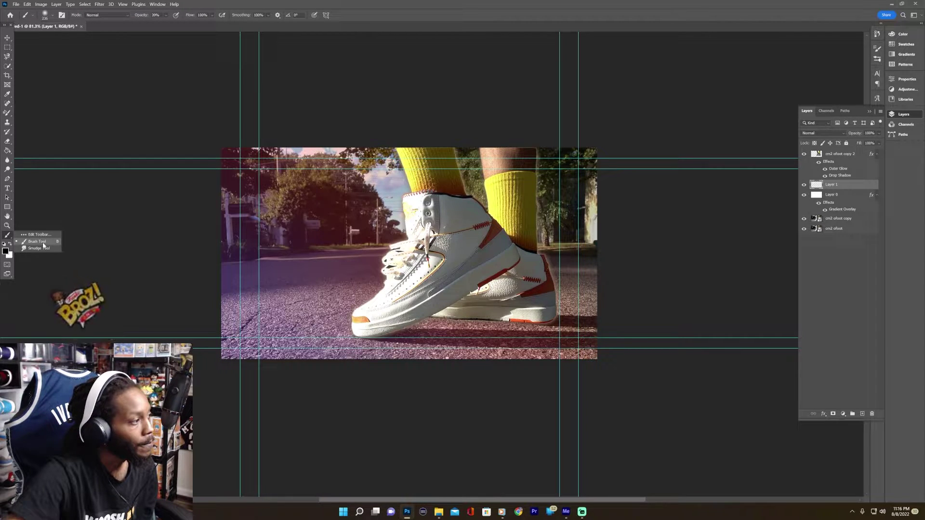
left_click(44, 243)
left_click(5, 251)
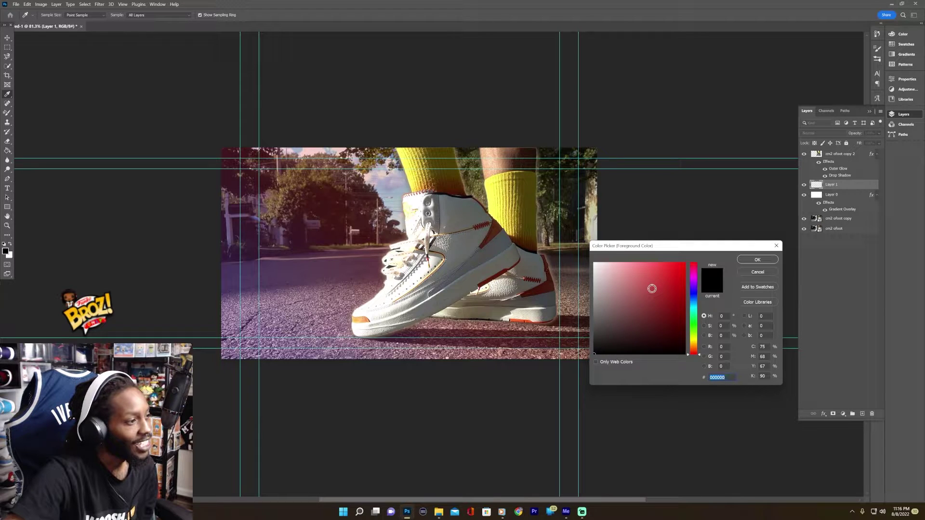
left_click(416, 157)
left_click_drag(416, 157, 418, 156)
left_click(681, 258)
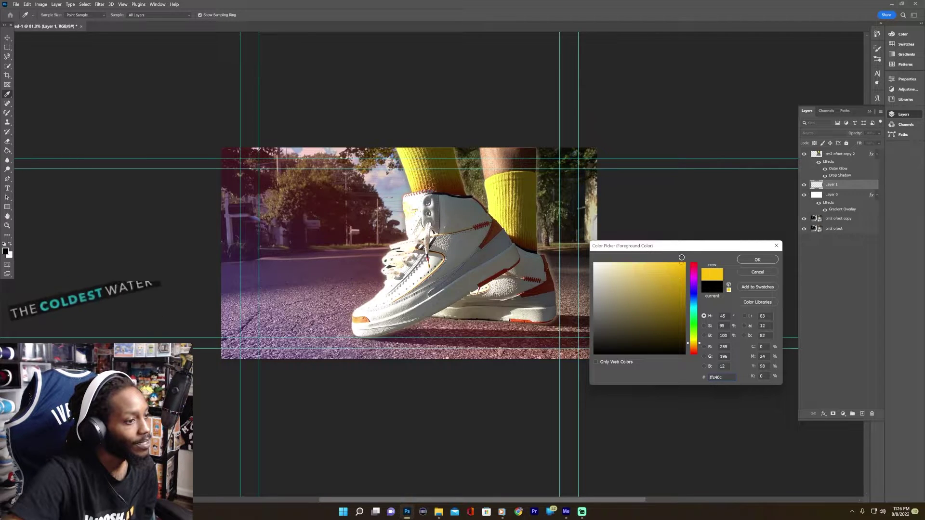
mouse_move(682, 258)
left_mouse_down()
mouse_move(638, 263)
mouse_move(650, 265)
left_mouse_up()
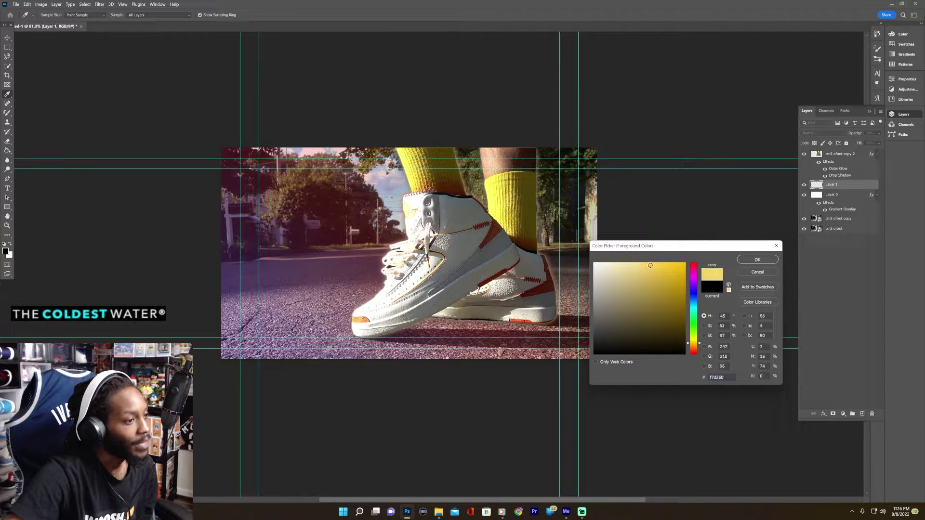
left_click(759, 260)
key("b")
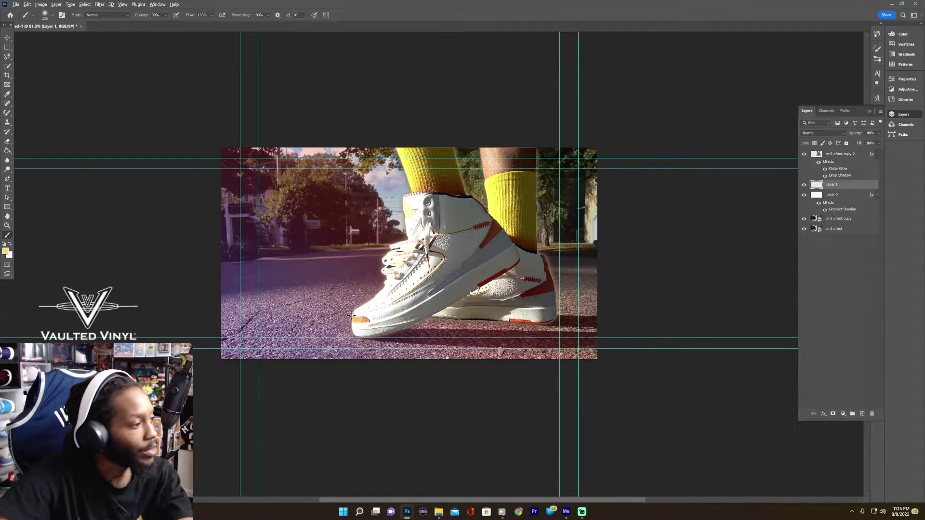
Lower the brush opacity and paint a soft yellow glow around the sneakers' outlines on the empty layer
left_click_drag(363, 313, 337, 320)
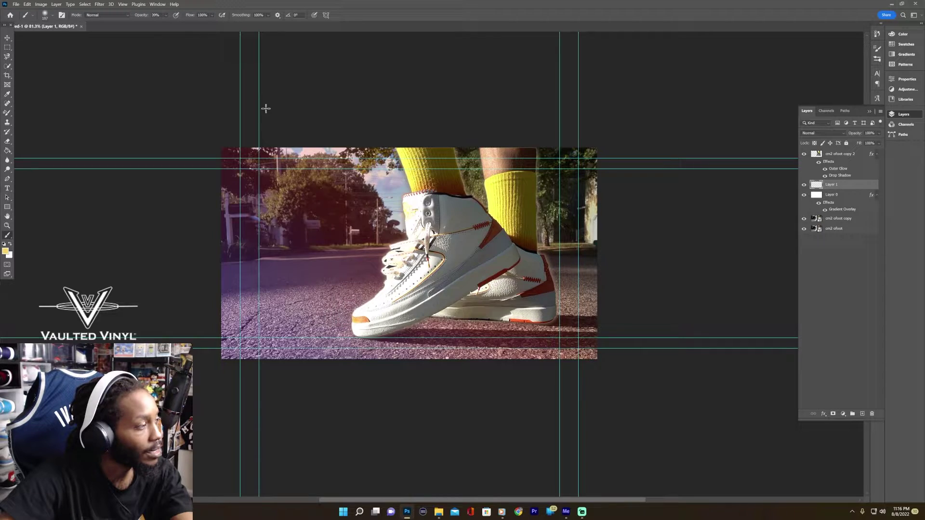
left_click(166, 15)
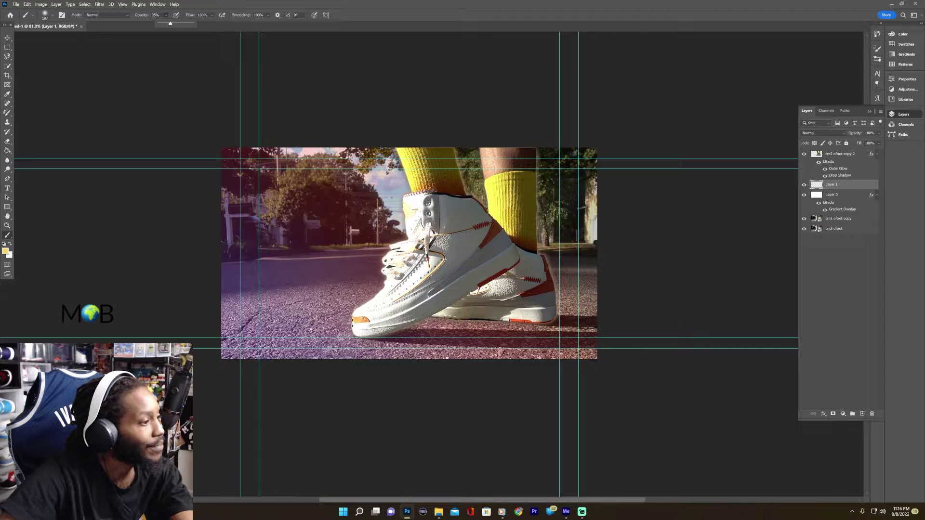
mouse_move(351, 315)
left_mouse_down()
mouse_move(380, 295)
mouse_move(393, 254)
mouse_move(414, 243)
left_mouse_up()
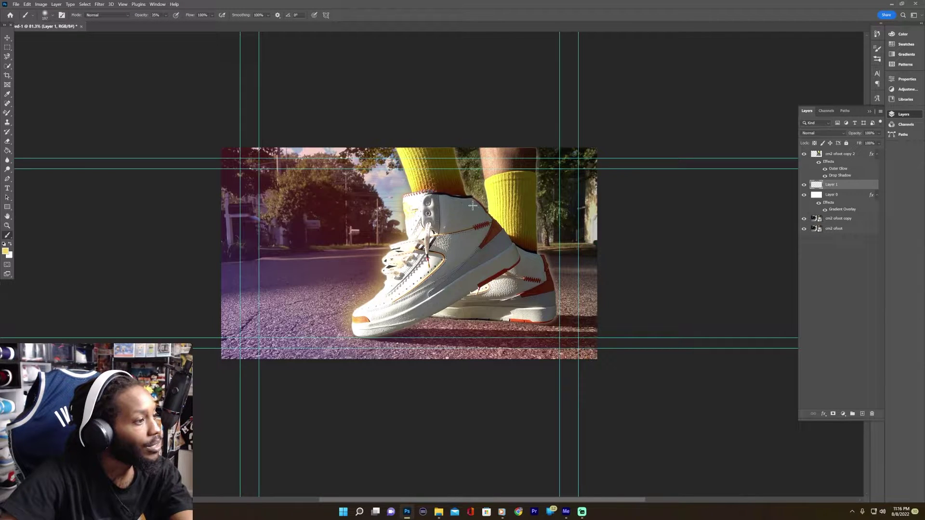
mouse_move(529, 258)
left_mouse_down()
mouse_move(549, 282)
mouse_move(542, 317)
mouse_move(429, 315)
mouse_move(365, 337)
left_mouse_up()
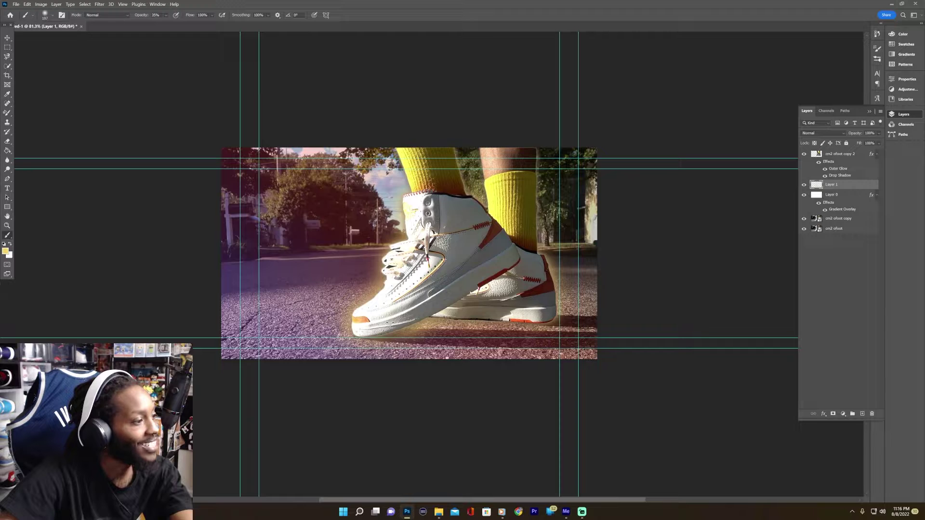
Swap the foreground color to white and brush a smaller highlight along the front sneaker's toe and laces
left_click(10, 245)
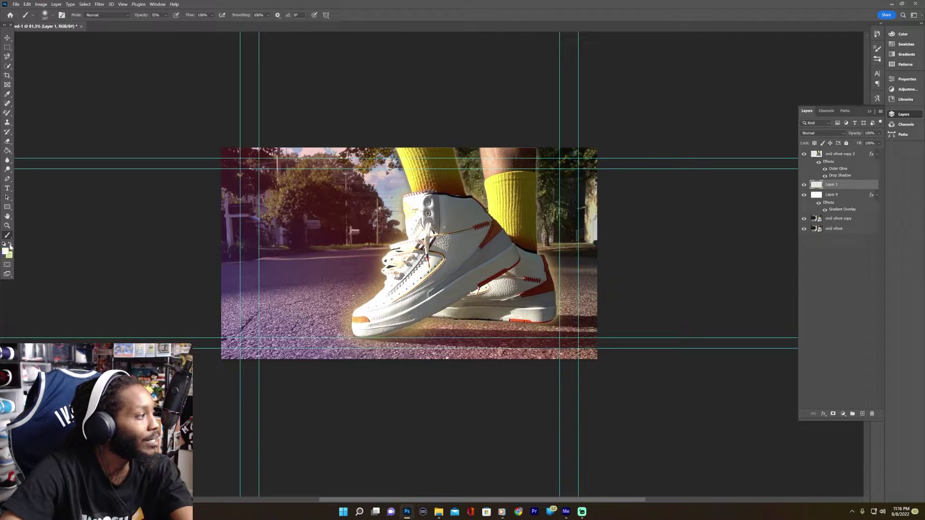
right_click(359, 296, "alt")
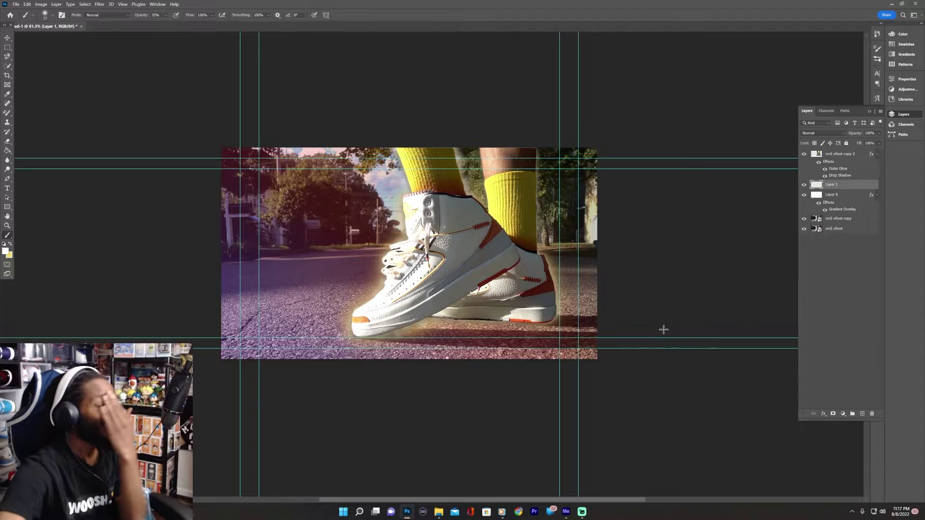
Blend the painted glow around the sneakers with the Smudge tool at 50% strength
right_click(11, 240)
left_click(38, 248)
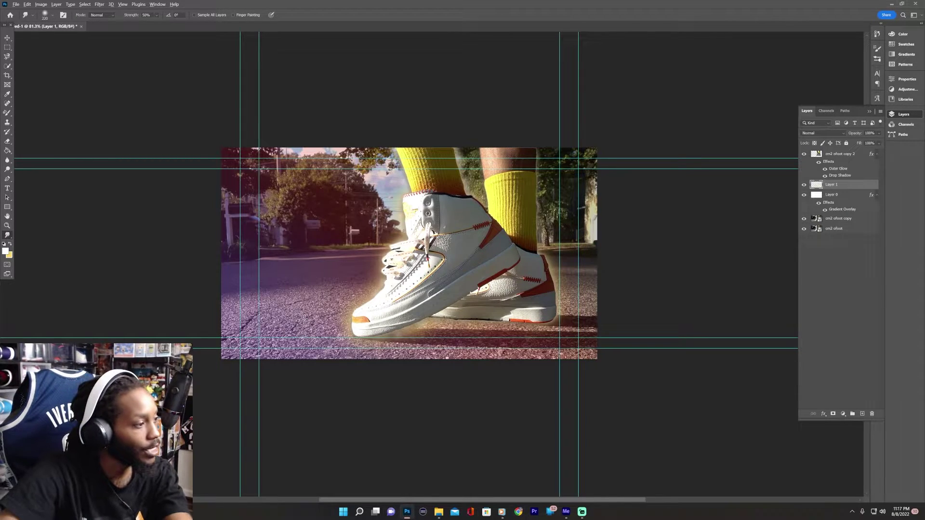
left_click_drag(310, 321, 329, 329)
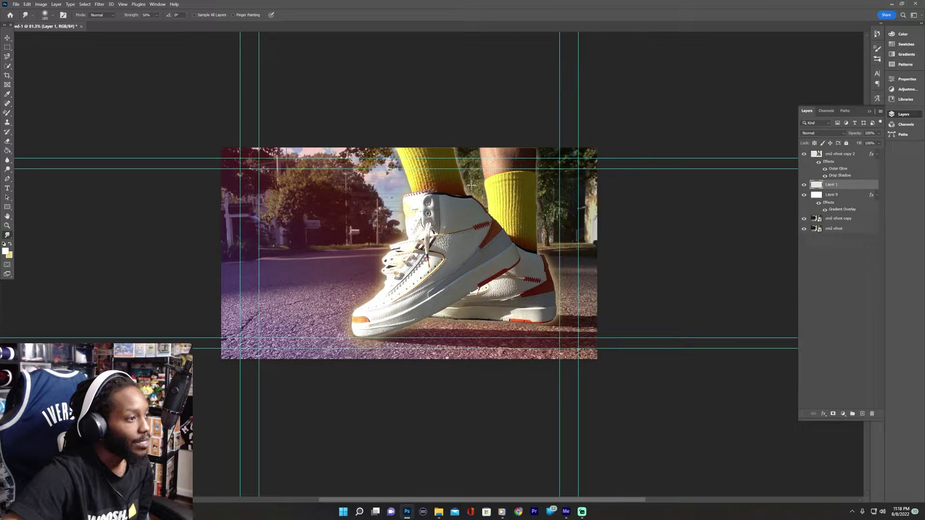
Add a white two-line Impact title reading AIR JORDAN 2 / ON FOOT beside the sneakers
left_click(852, 361)
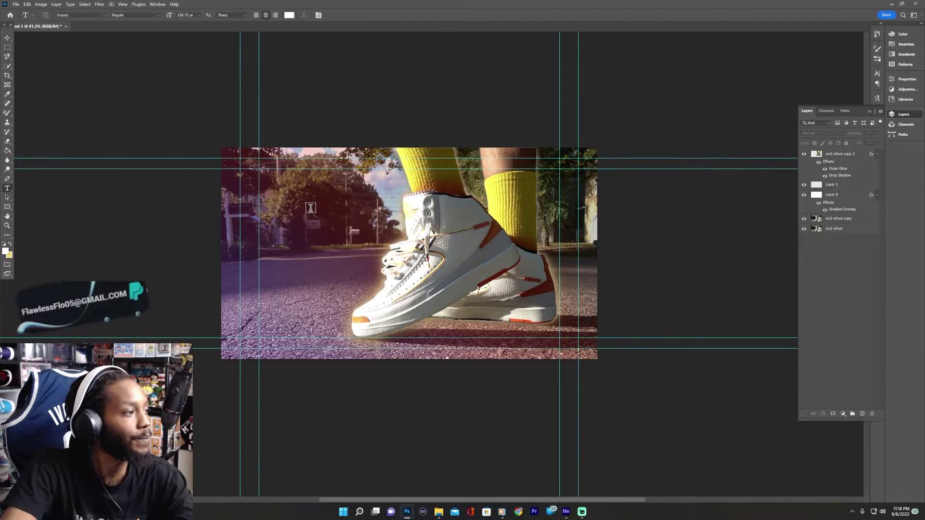
key("t")
left_click(212, 216)
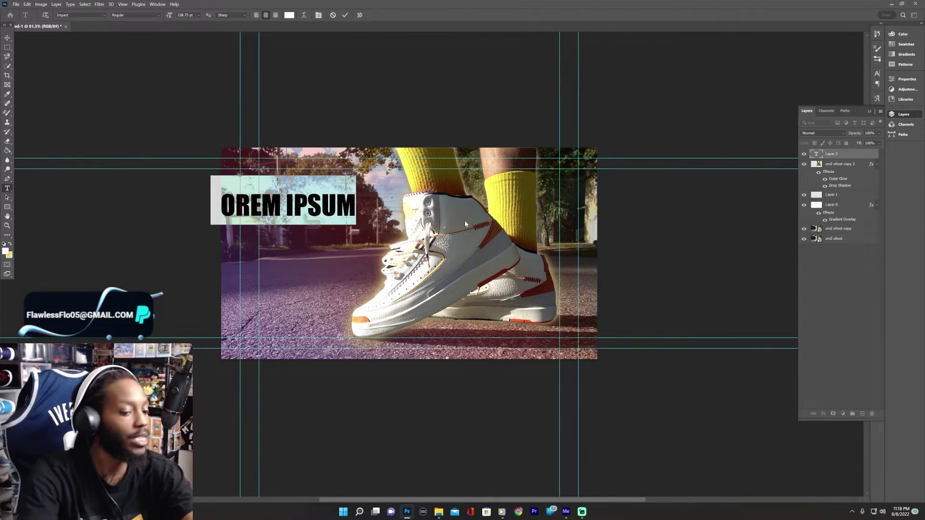
type("AI")
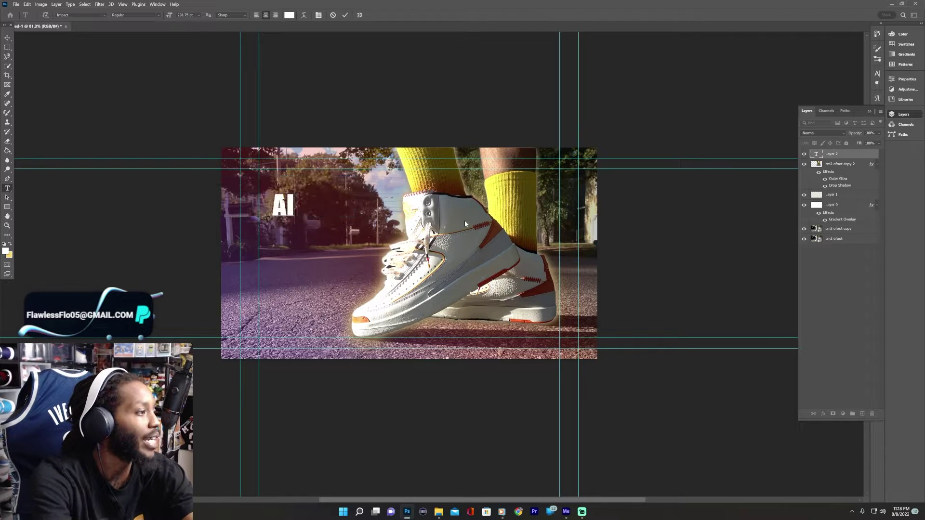
type("R JORDAN 2")
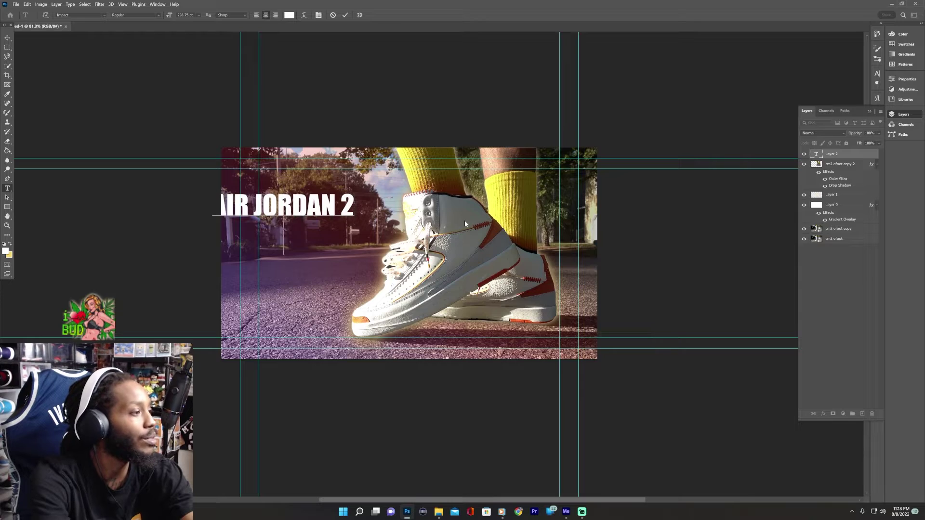
key("Return")
type("ON FOOT")
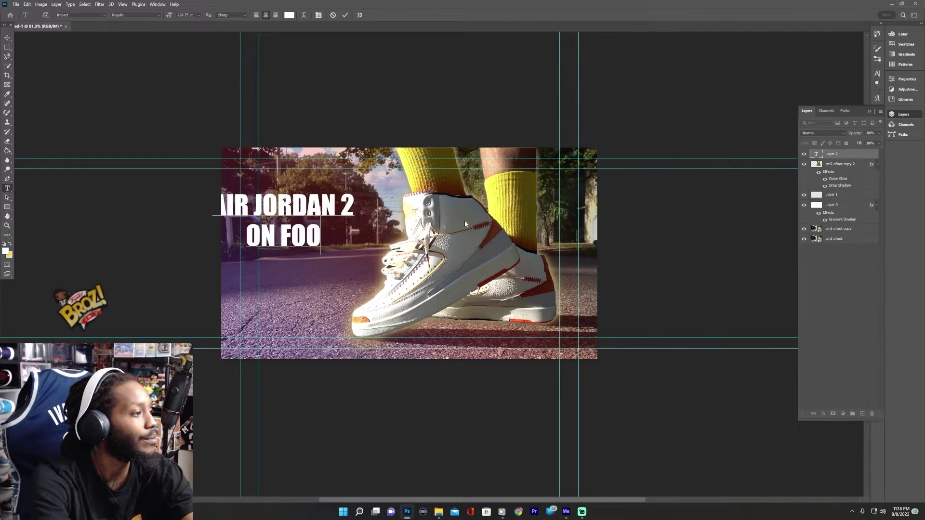
Move the title fully onto the photo, tilt it about 10° counter-clockwise and enlarge it to about 112%
left_click(7, 37)
left_click_drag(279, 218, 311, 215)
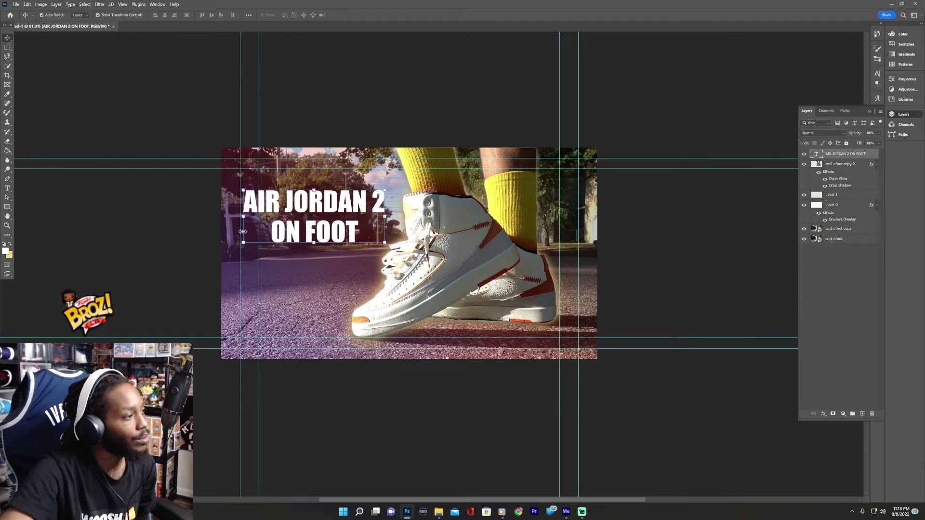
left_click_drag(237, 247, 243, 263)
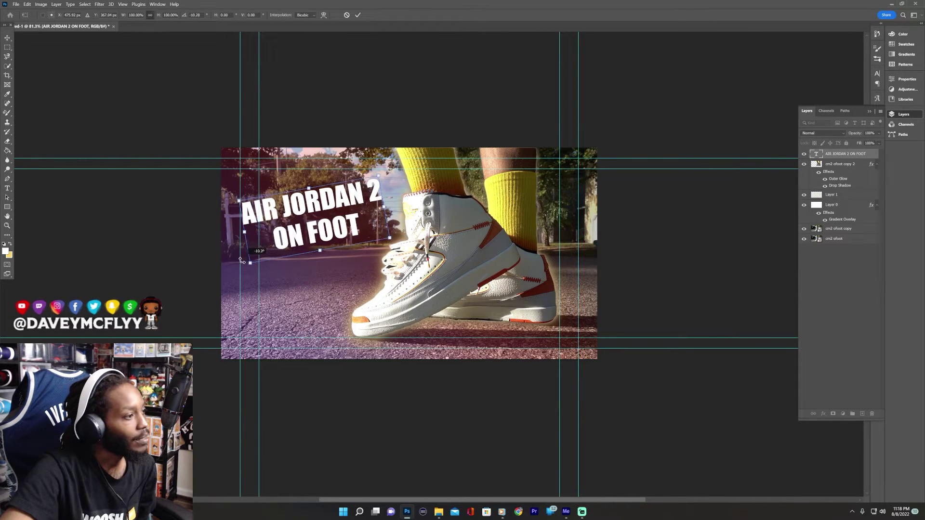
left_click_drag(296, 238, 325, 240)
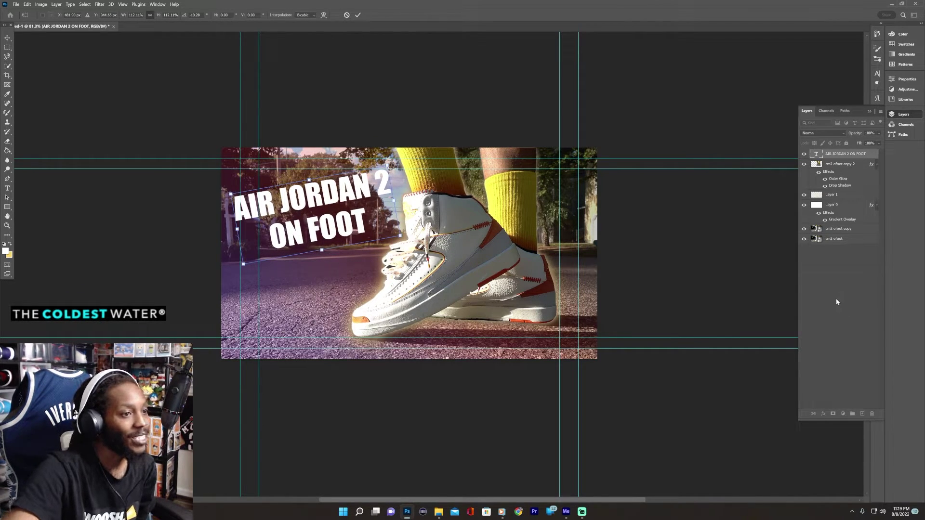
key("Return")
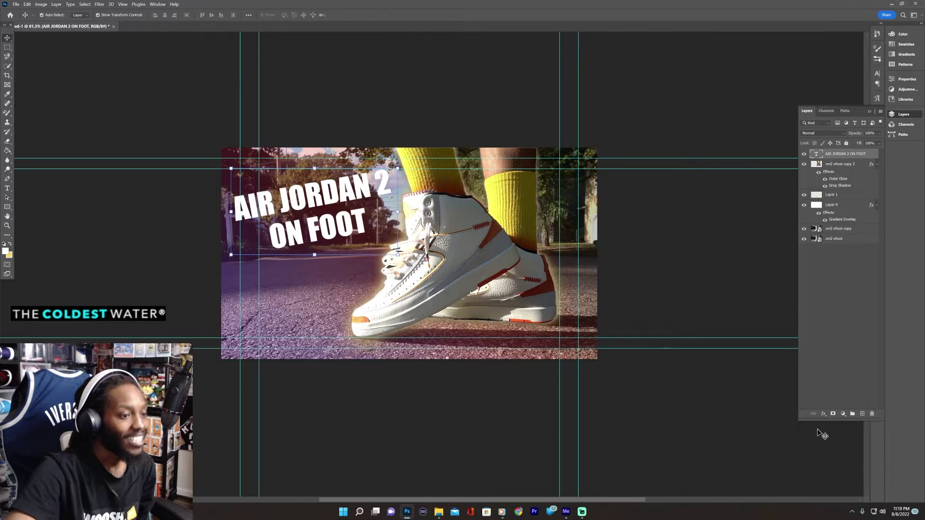
Give the title layer a Drop Shadow, leaving Outer Glow switched off
left_click(823, 414)
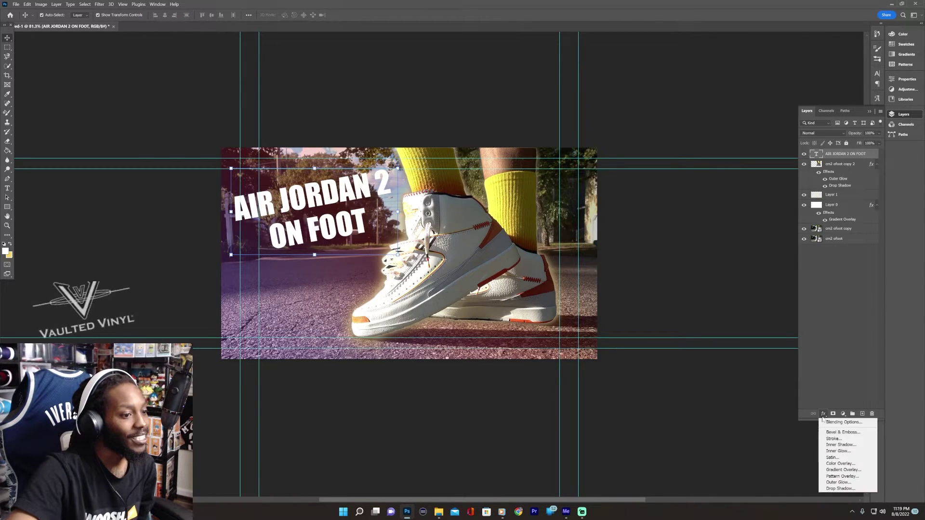
left_click(834, 483)
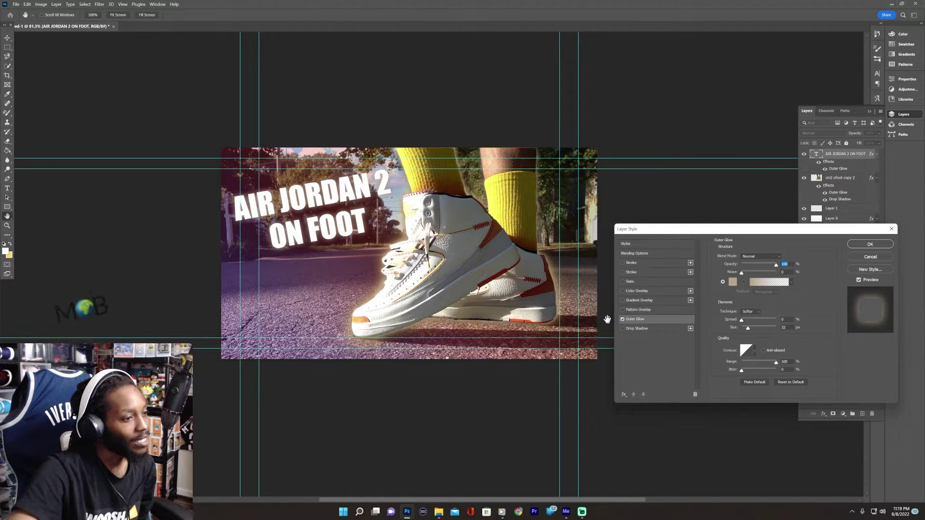
left_click(623, 329)
left_click(622, 319)
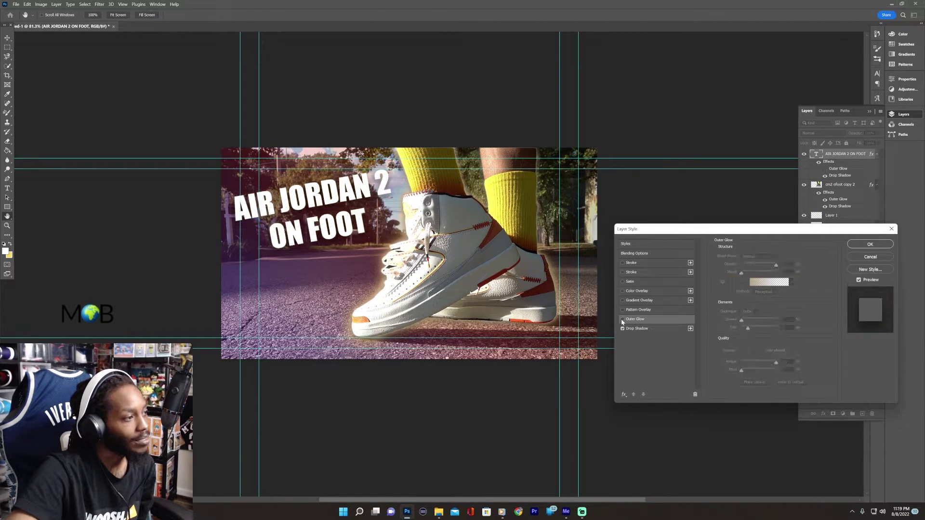
left_click(867, 244)
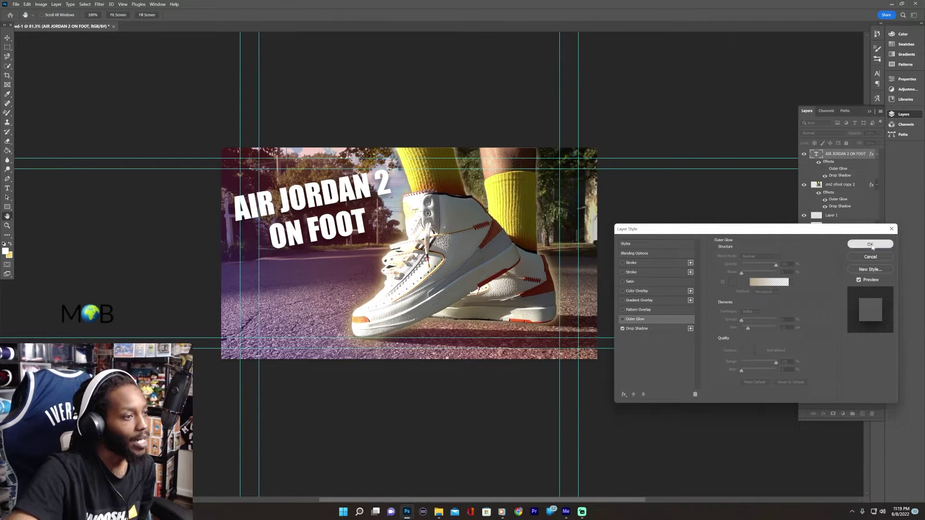